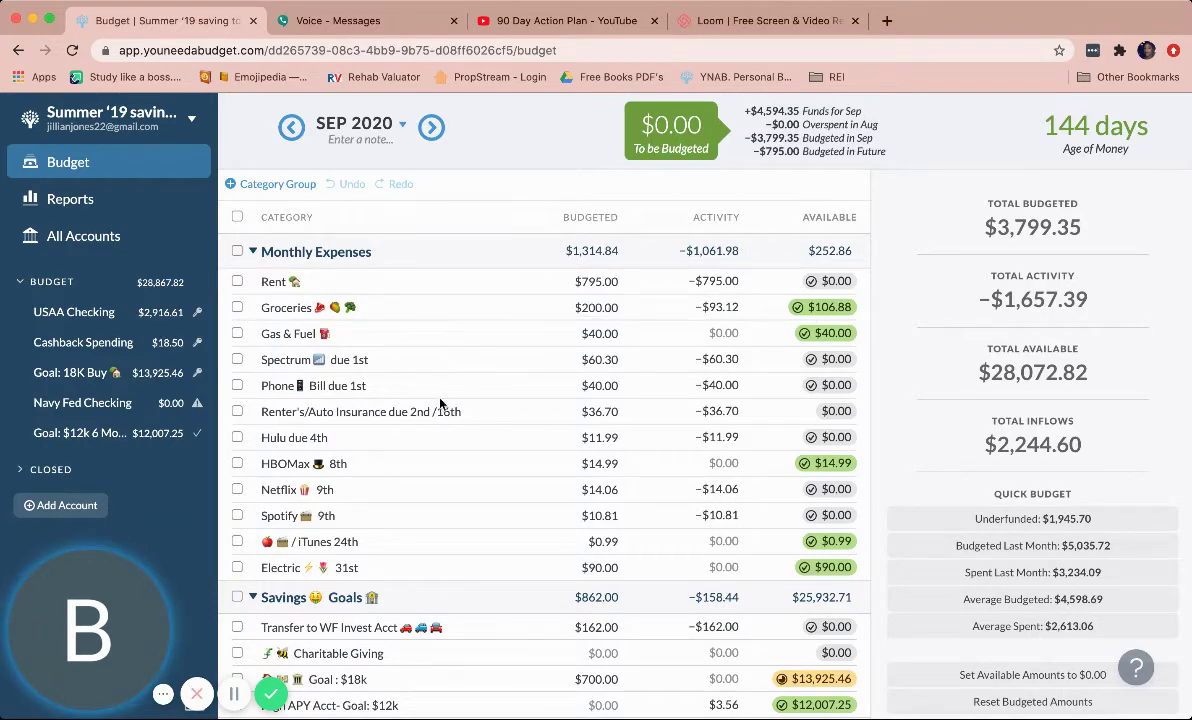
Look over the September 2020 budget's category groups from Monthly Expenses through Midterm Savings/ Sinking Funds
scroll(440, 403, "down", 5)
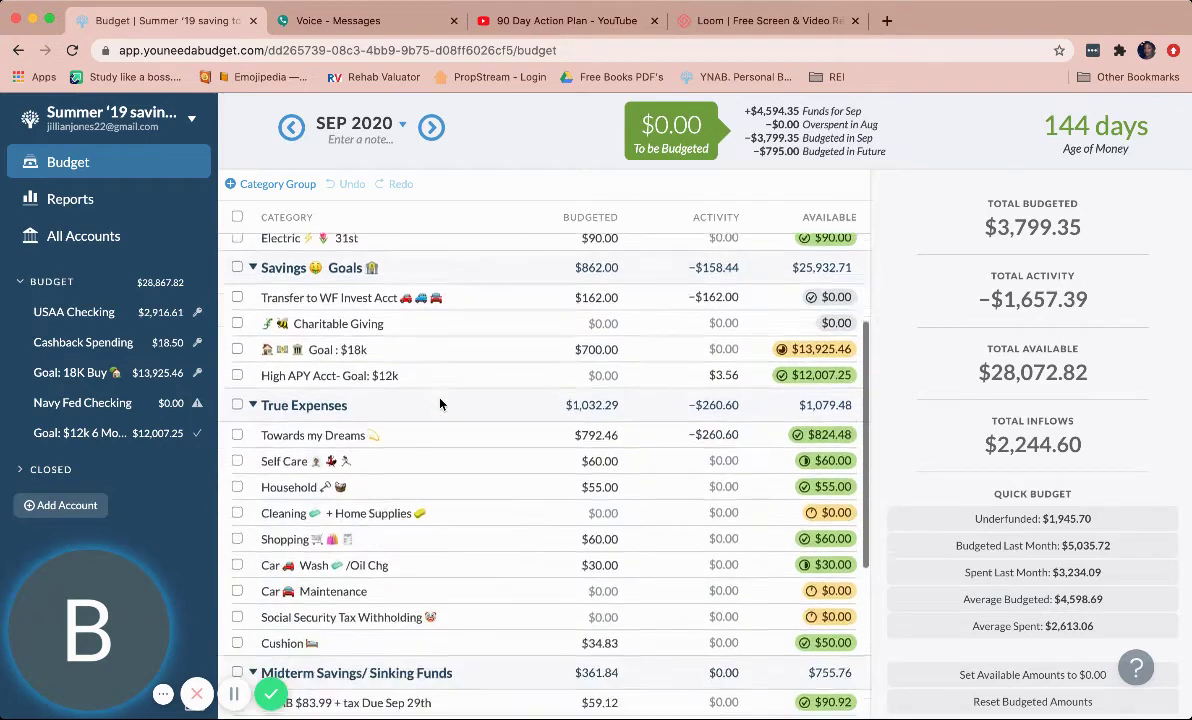
scroll(439, 404, "down", 1)
scroll(439, 400, "up", 5)
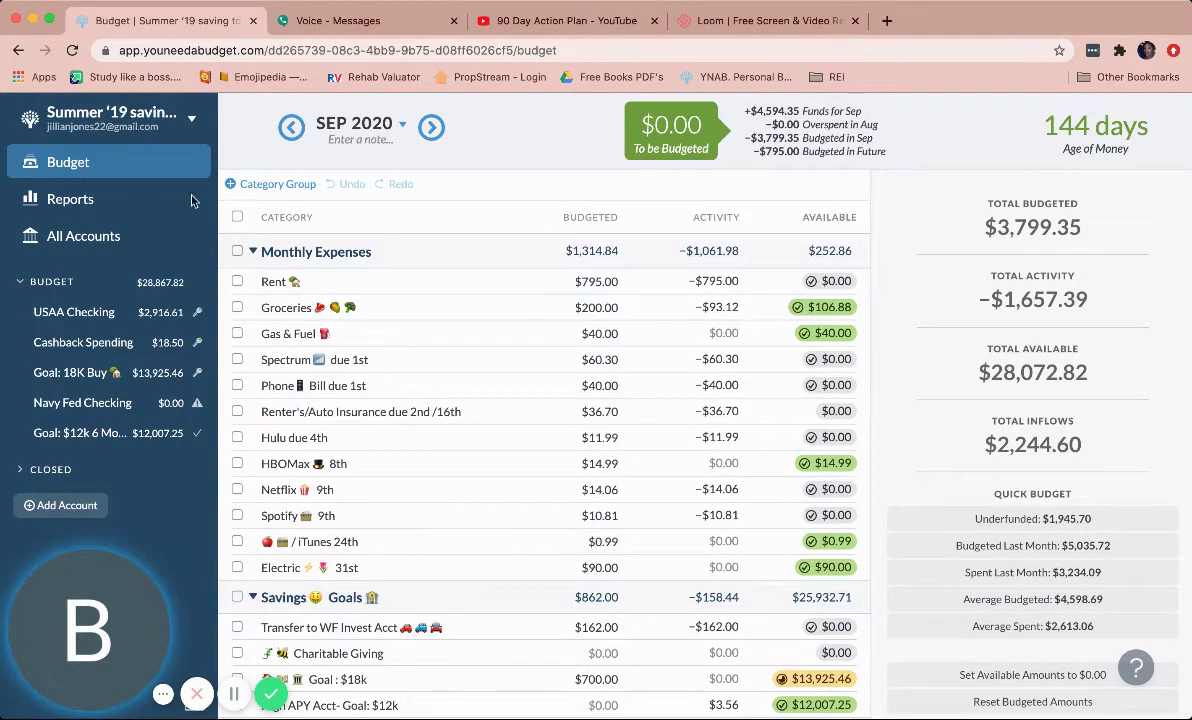
left_click(586, 335)
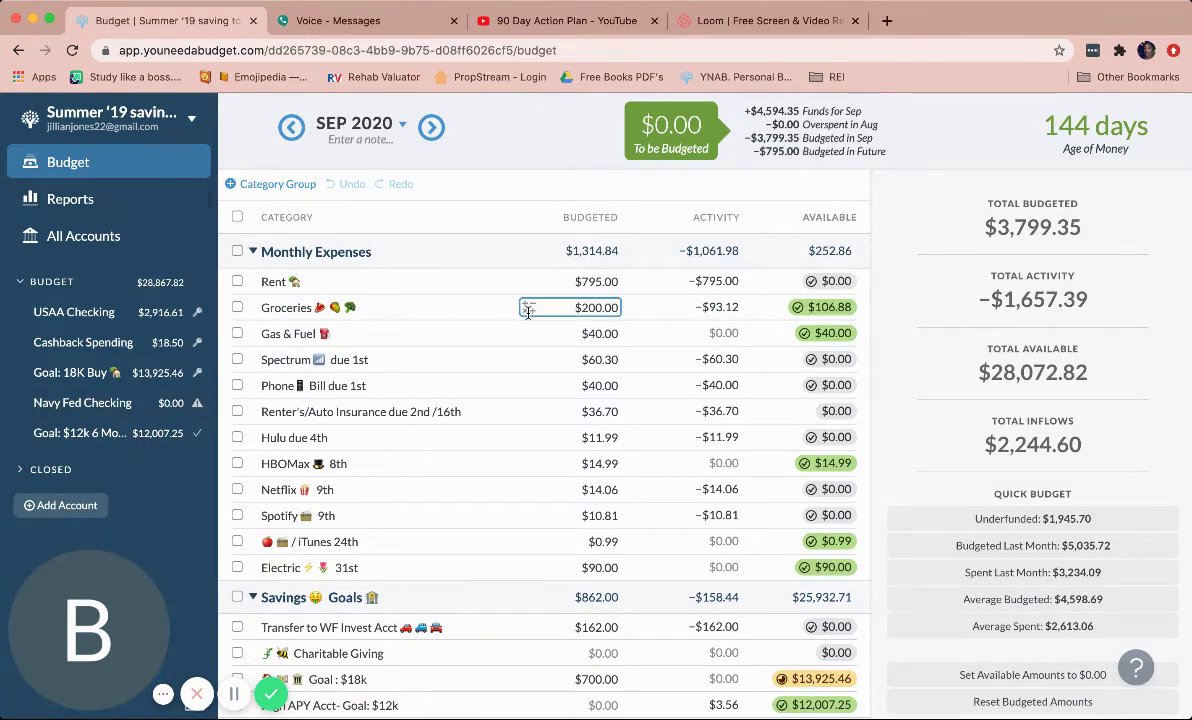
Open the Net Worth report and set its timeframe from August 2019 to September 2020
left_click(52, 190)
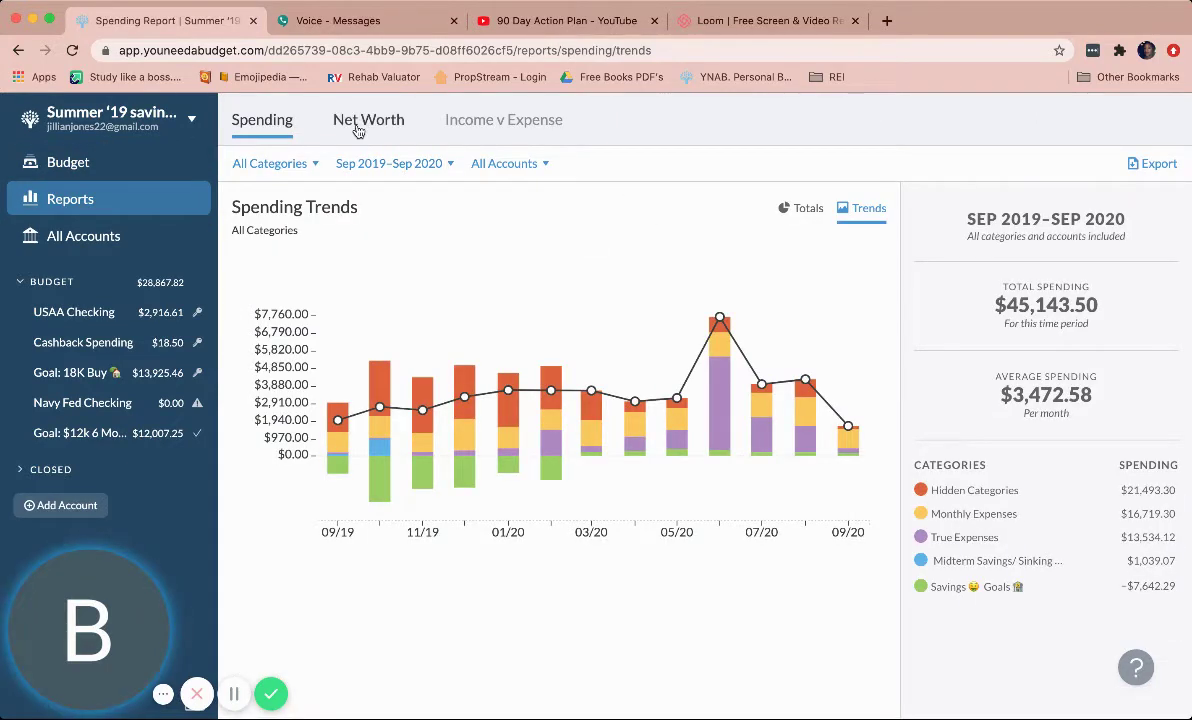
left_click(362, 122)
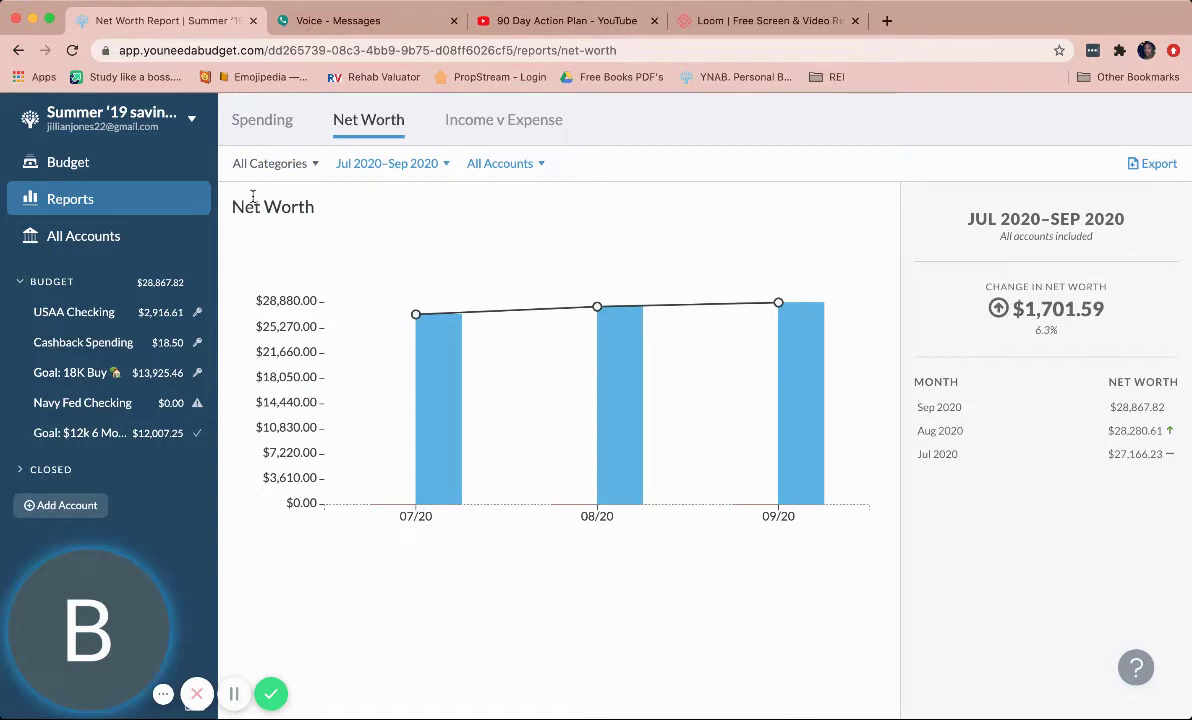
left_click(340, 163)
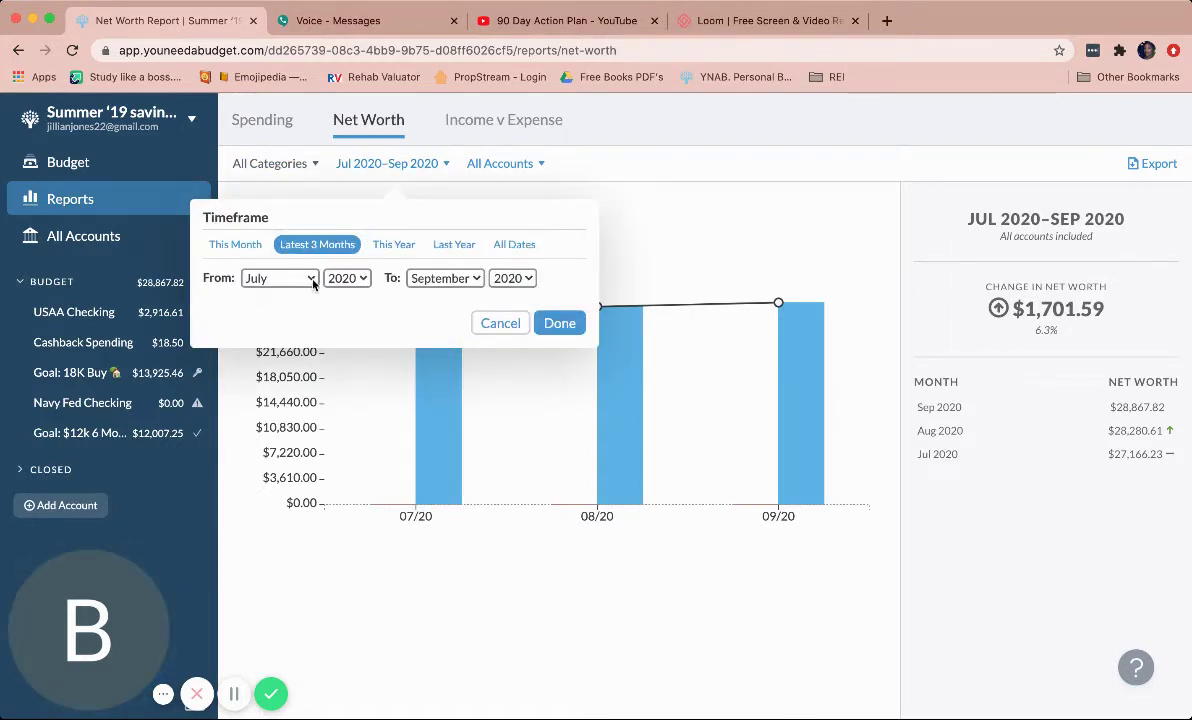
left_click(287, 303)
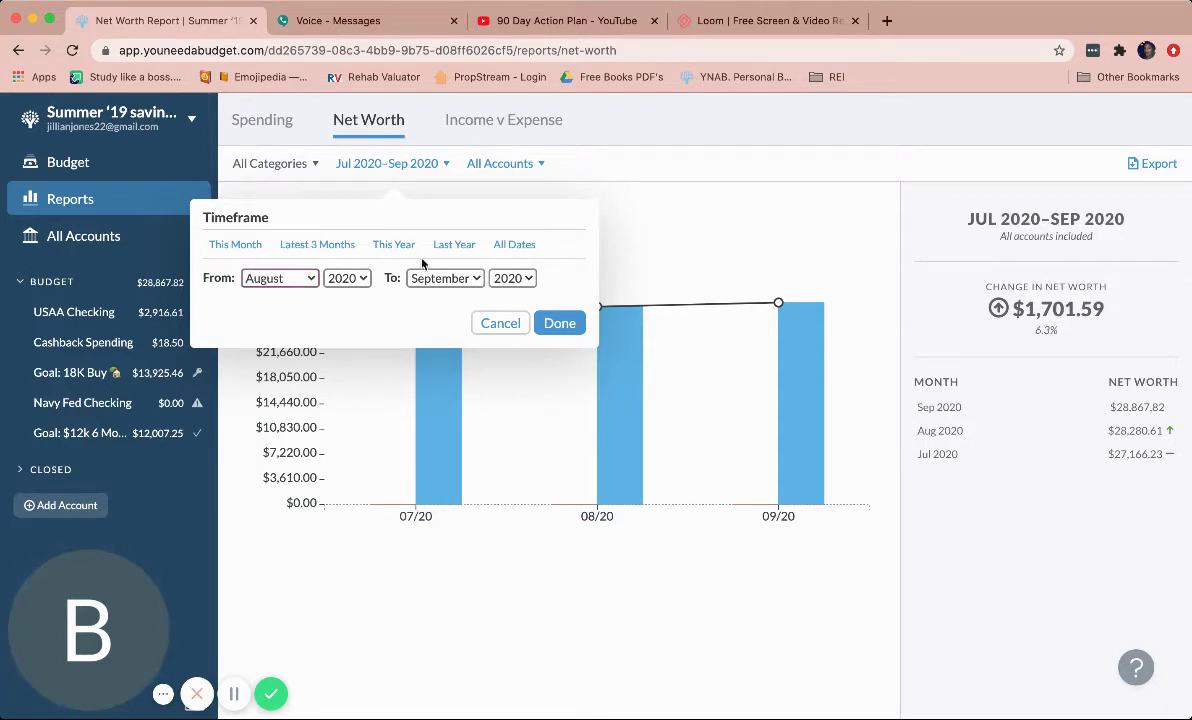
left_click(345, 276)
left_click(325, 259)
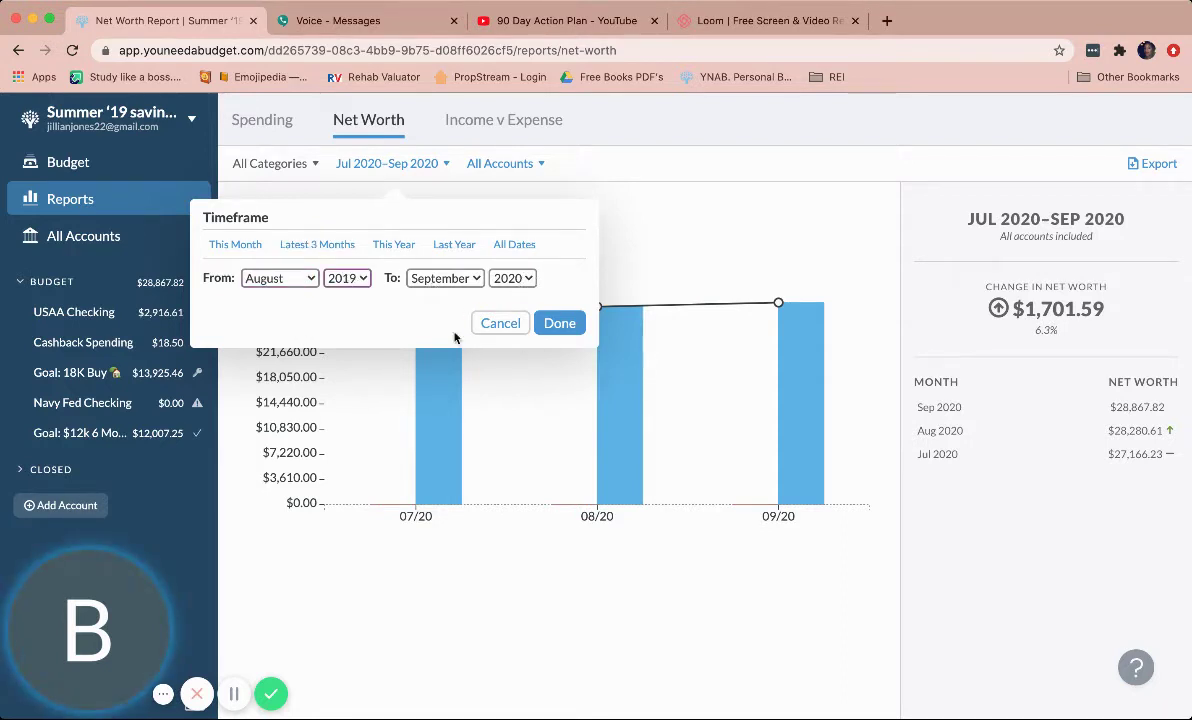
left_click(557, 325)
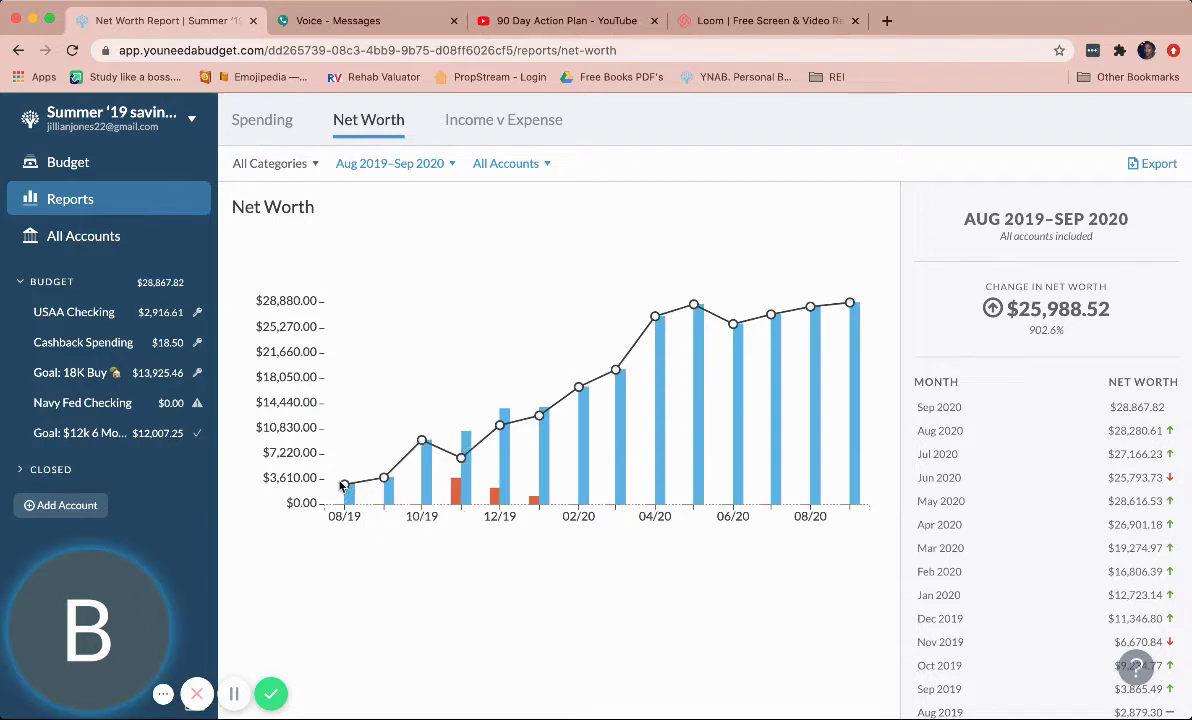
mouse_move(345, 487)
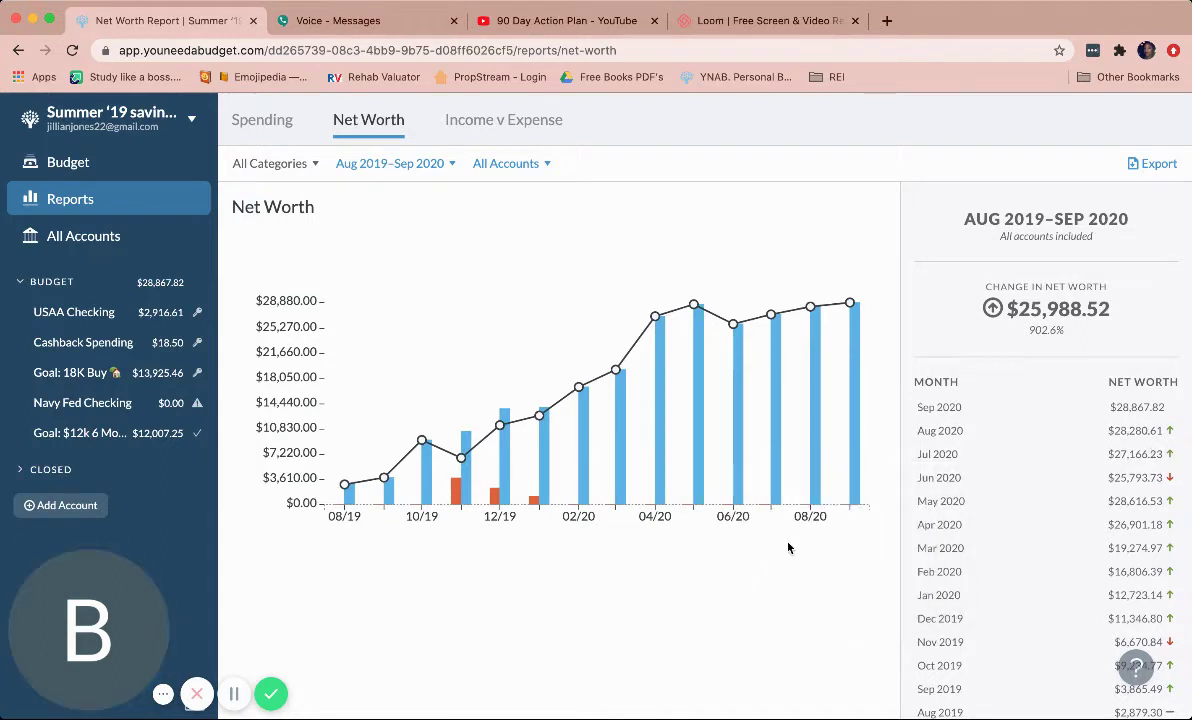
scroll(806, 609, "down", 1)
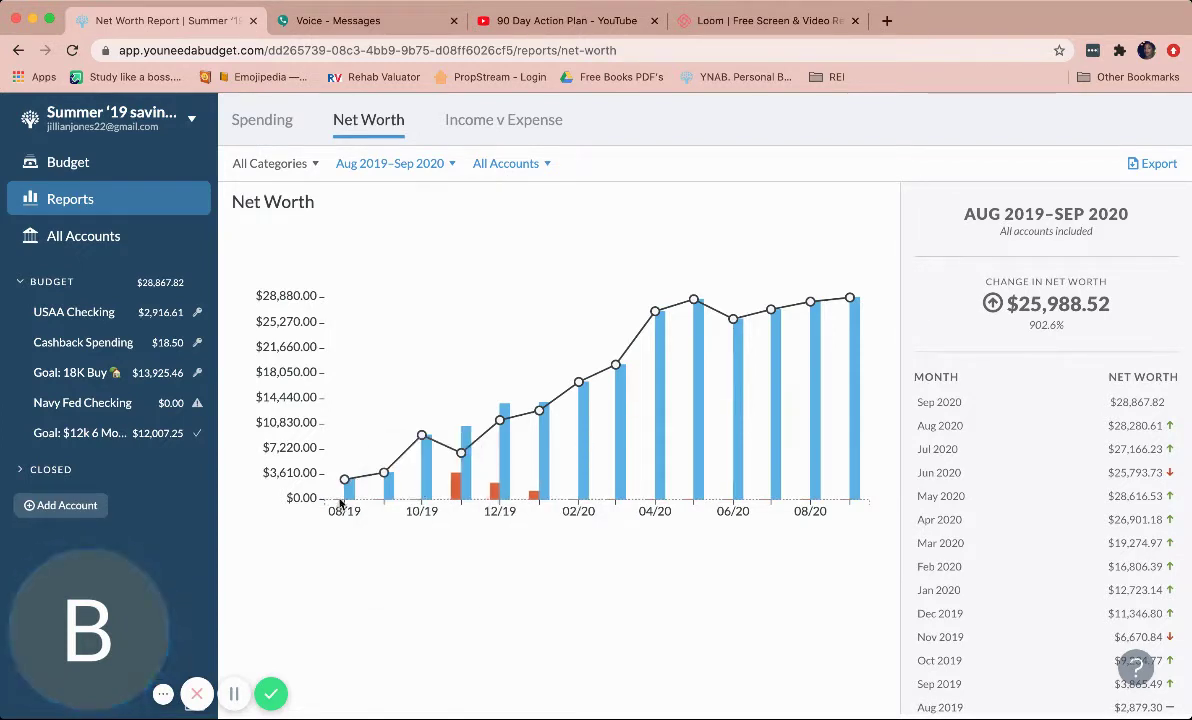
mouse_move(484, 488)
Return to the September 2020 budget, review its category groups and expand the list of closed accounts
left_click(75, 166)
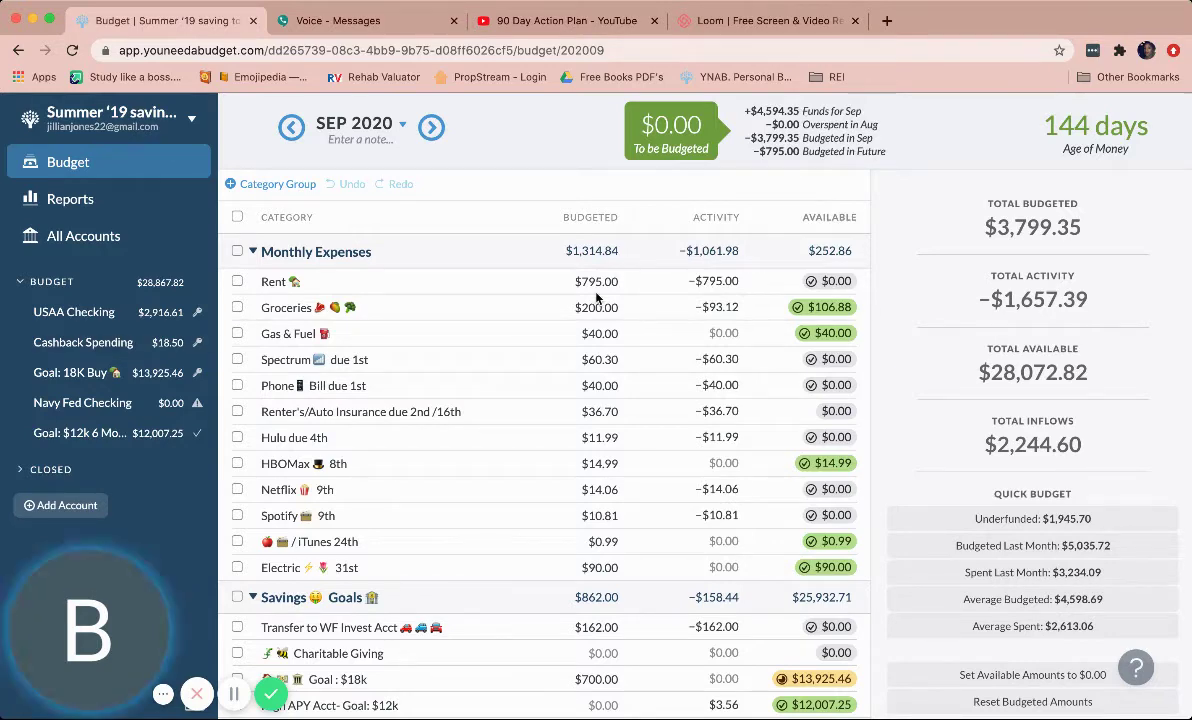
scroll(466, 392, "down", 8)
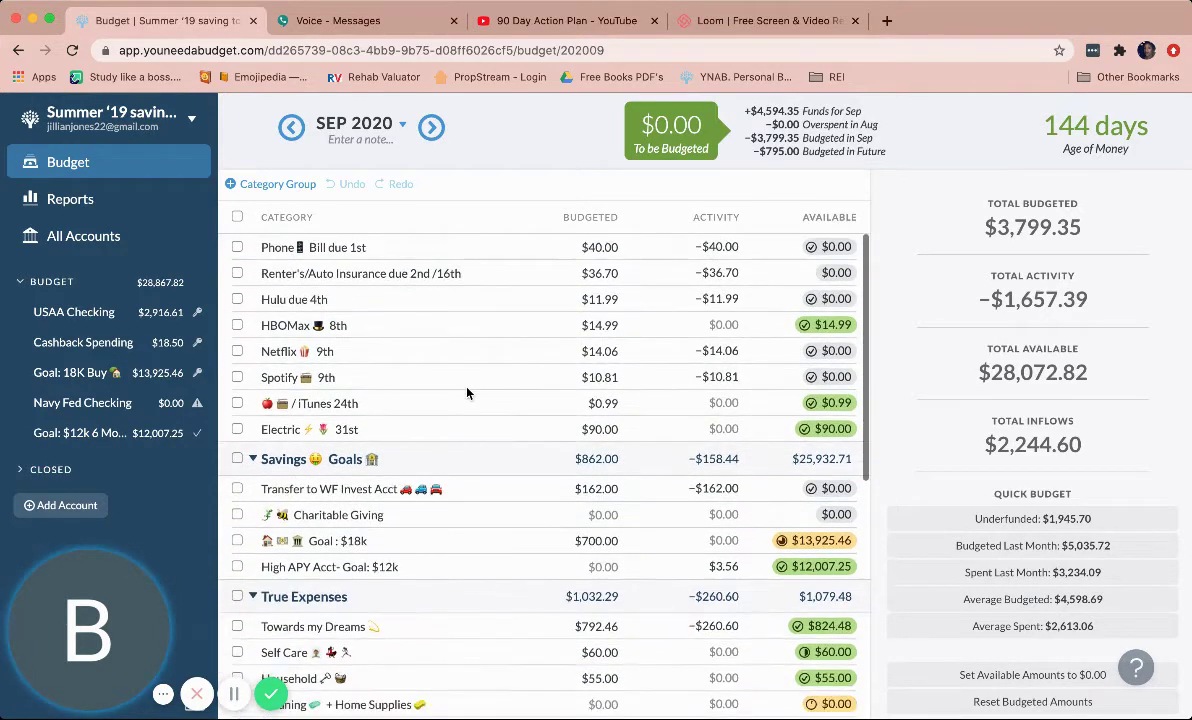
scroll(466, 392, "down", 4)
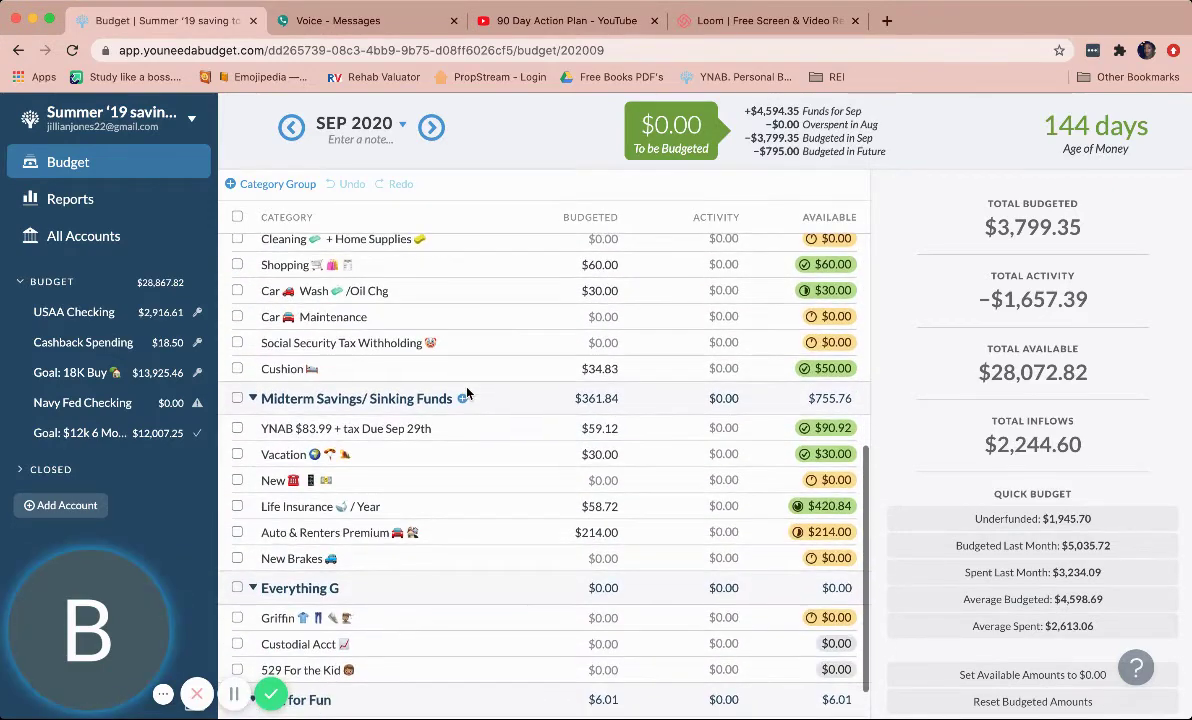
scroll(466, 392, "up", 10)
scroll(466, 392, "up", 1)
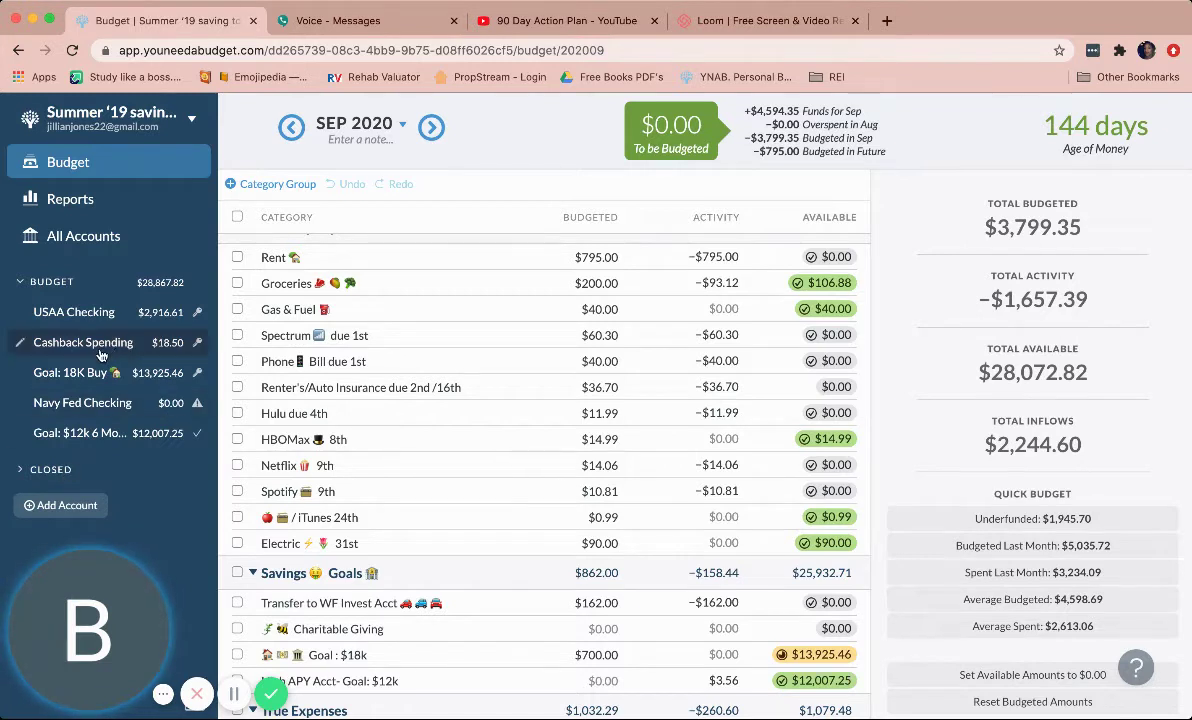
left_click(59, 475)
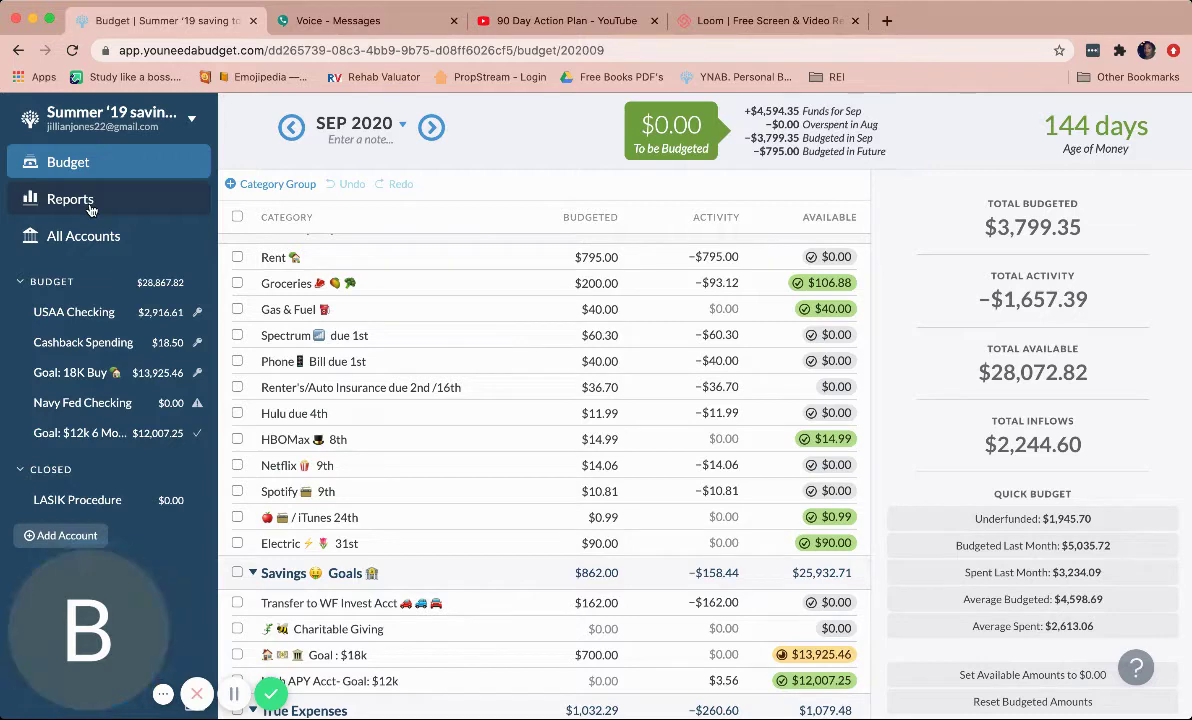
Examine the Savings Goals and True Expenses categories of the September 2020 budget, including the Transfer to WF Invest Acct entry
scroll(470, 520, "down", 2)
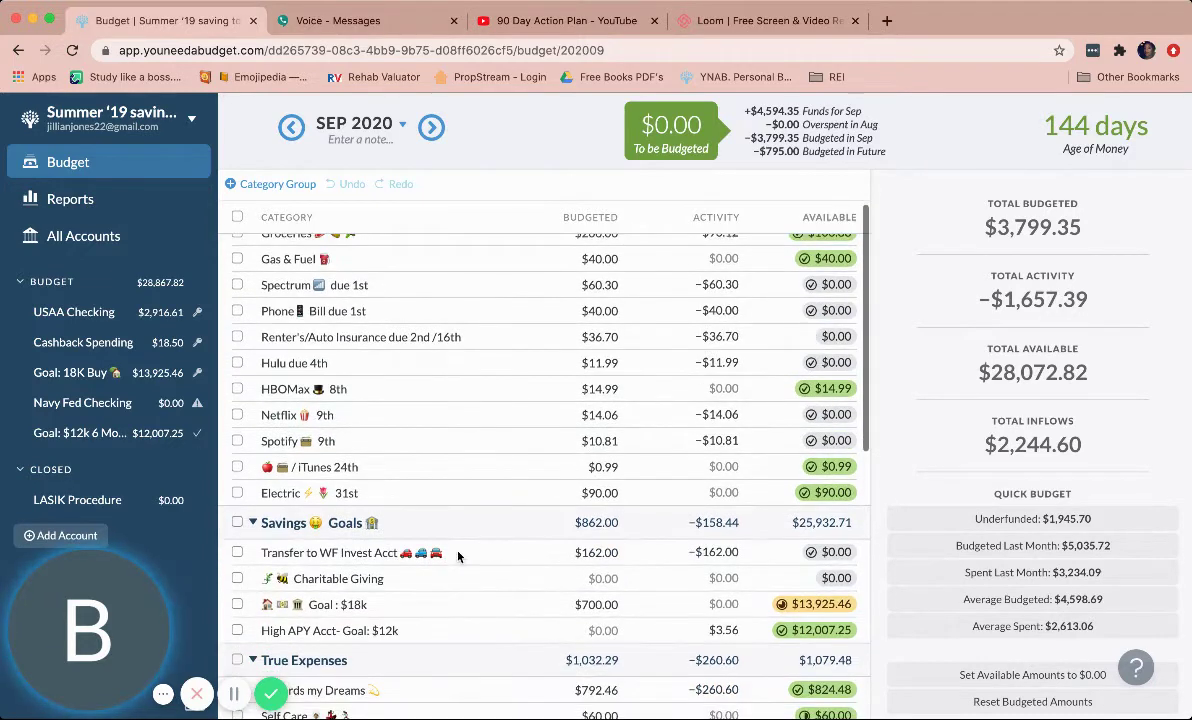
left_click_drag(380, 557, 310, 556)
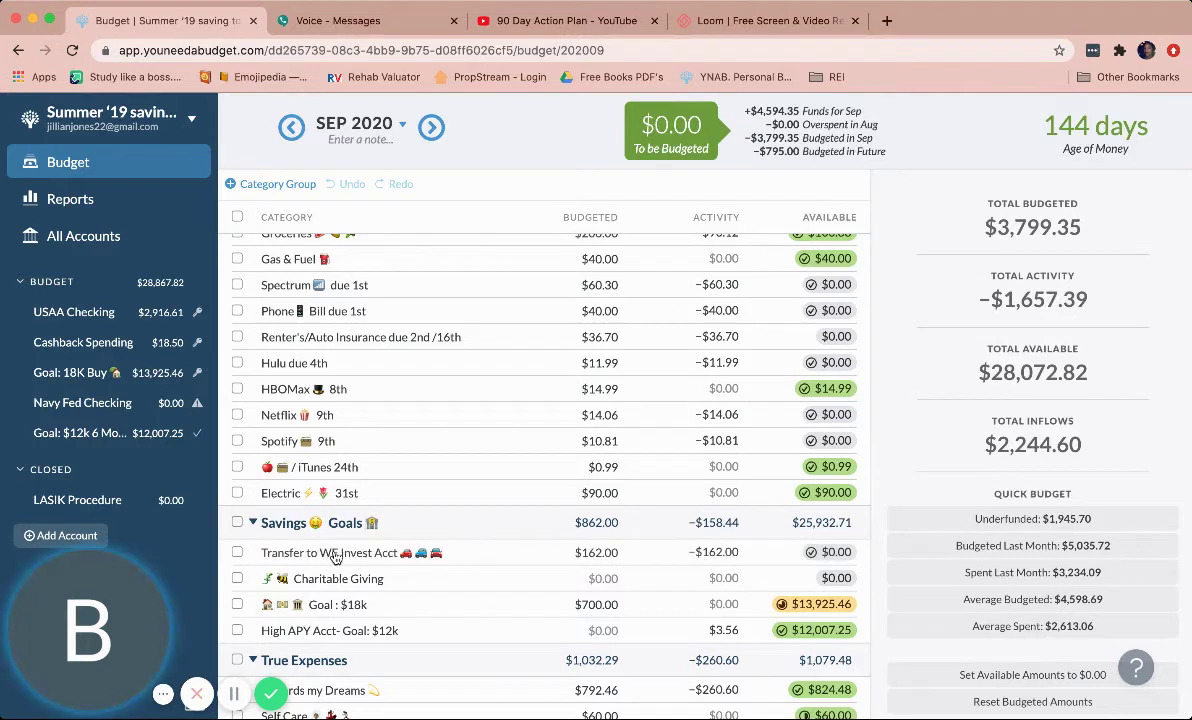
left_click(591, 554)
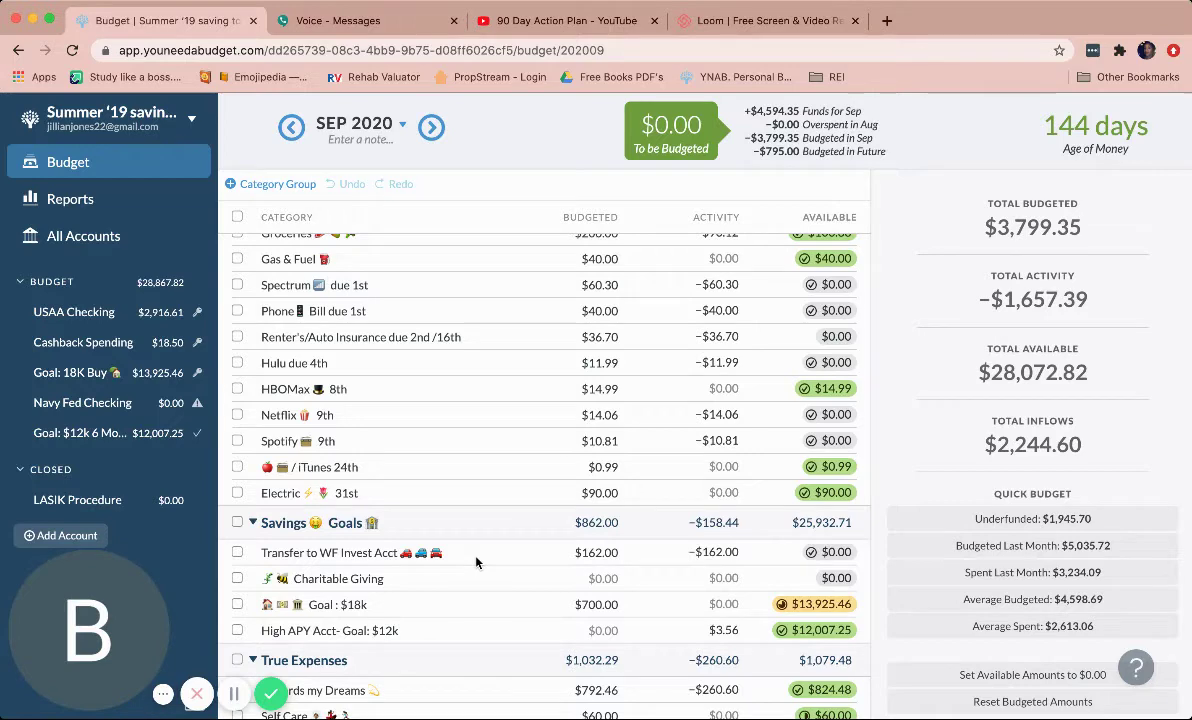
scroll(462, 508, "down", 1)
scroll(462, 508, "down", 2)
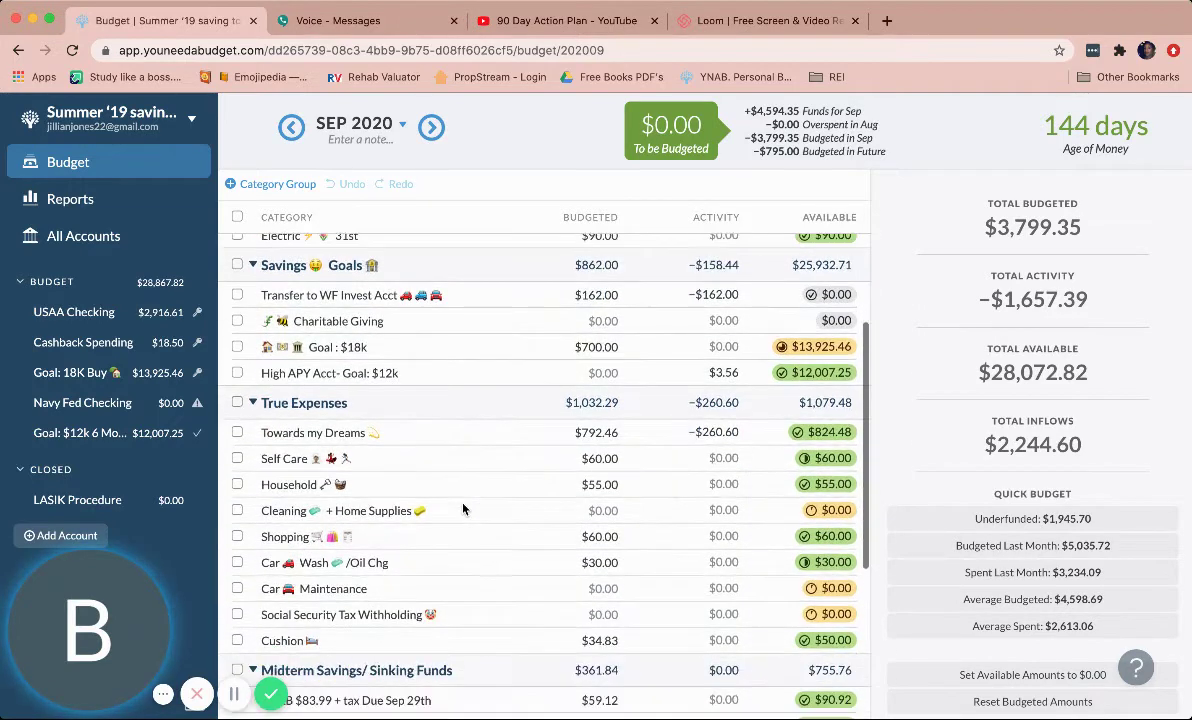
scroll(462, 508, "up", 3)
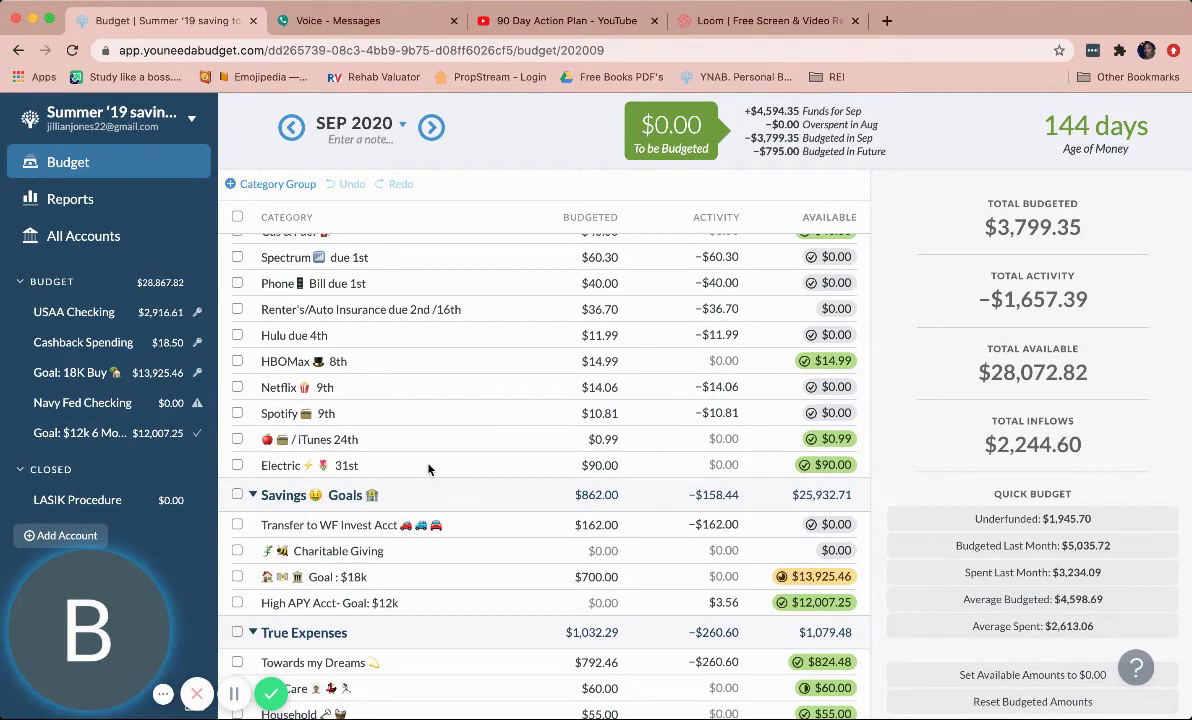
scroll(428, 470, "down", 3)
scroll(428, 470, "down", 2)
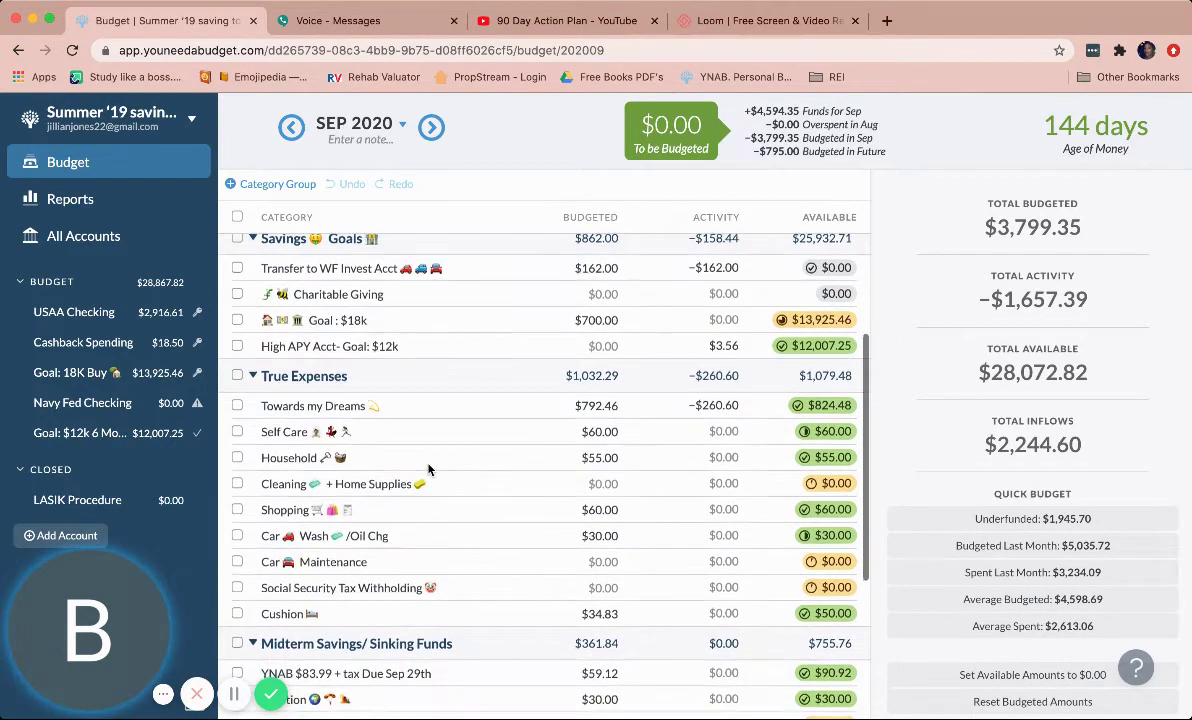
scroll(428, 470, "up", 1)
scroll(428, 470, "up", 6)
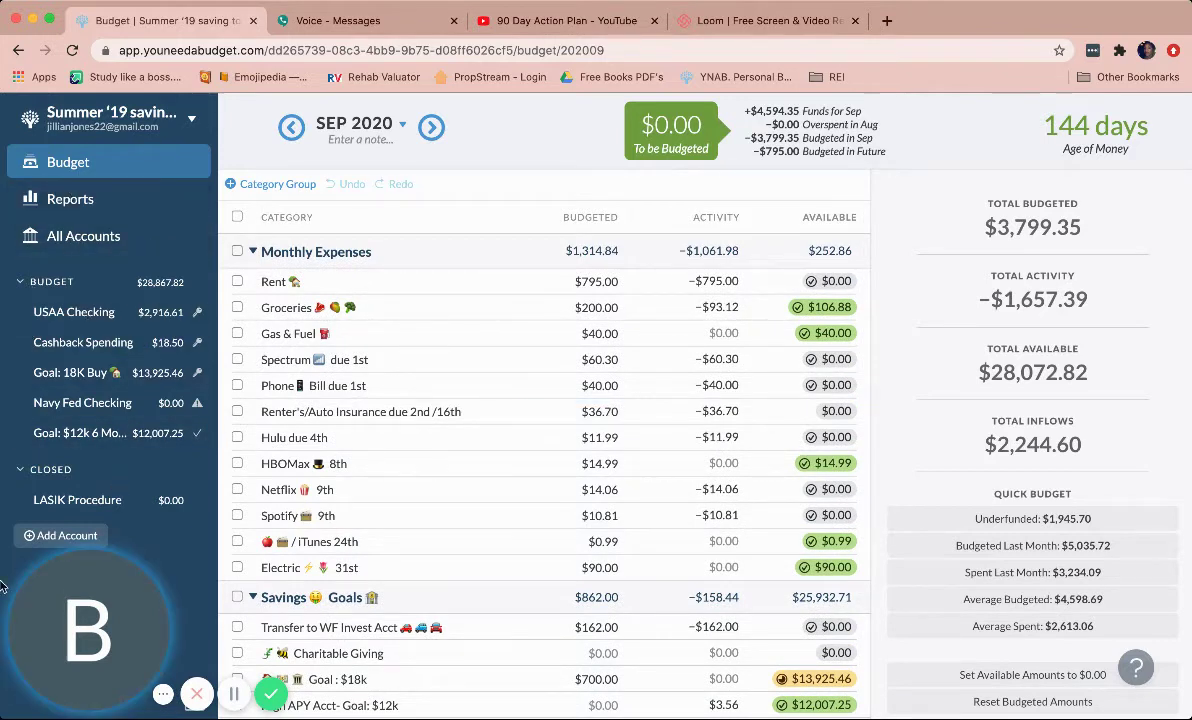
View the details of the Social Security Tax Withholding category under True Expenses and deselect it
key("Return")
left_click(538, 358)
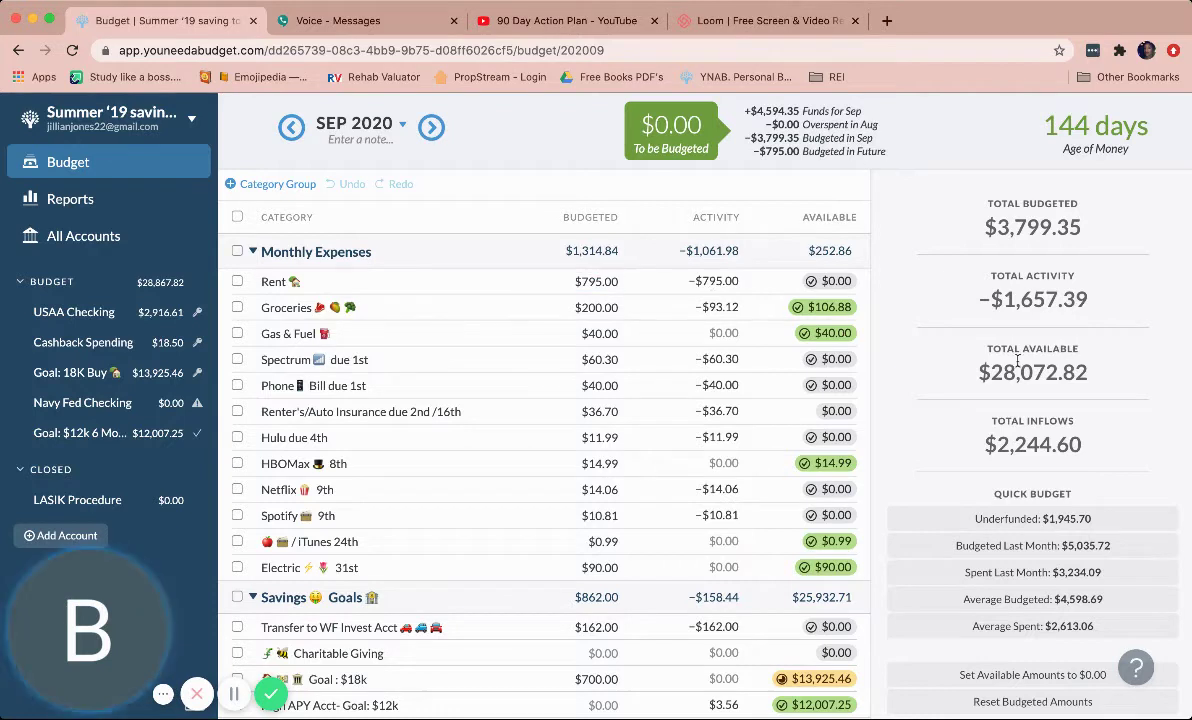
scroll(945, 432, "down", 1)
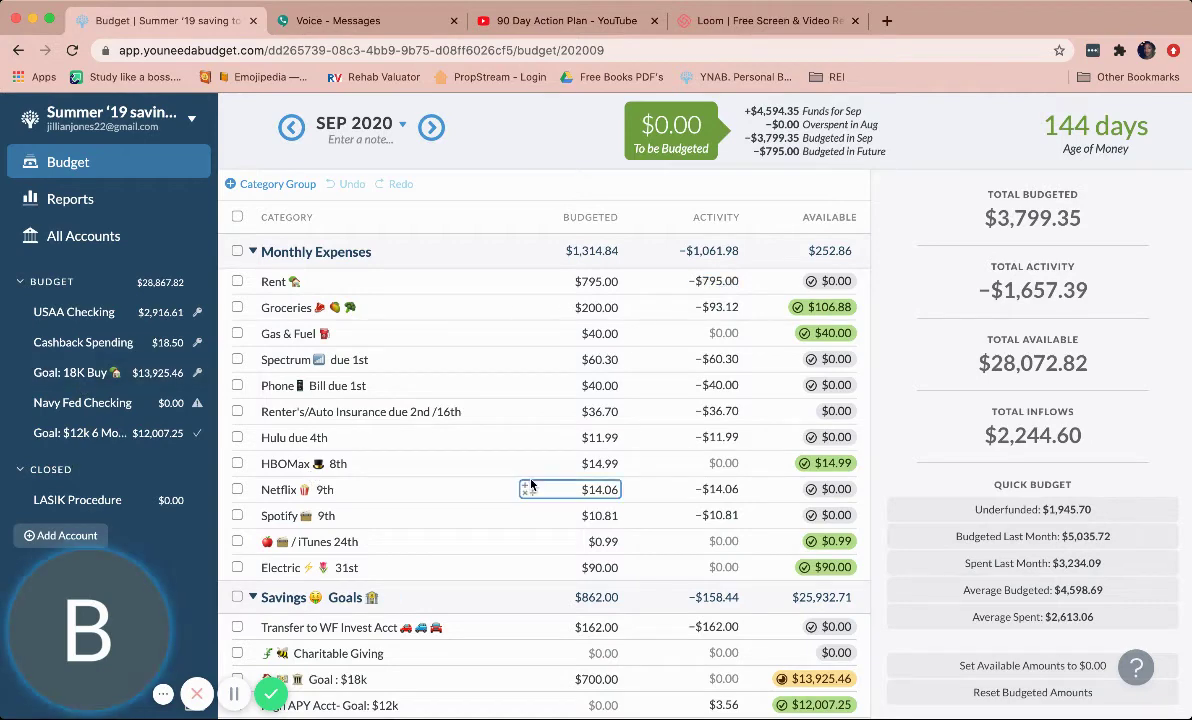
scroll(531, 485, "down", 10)
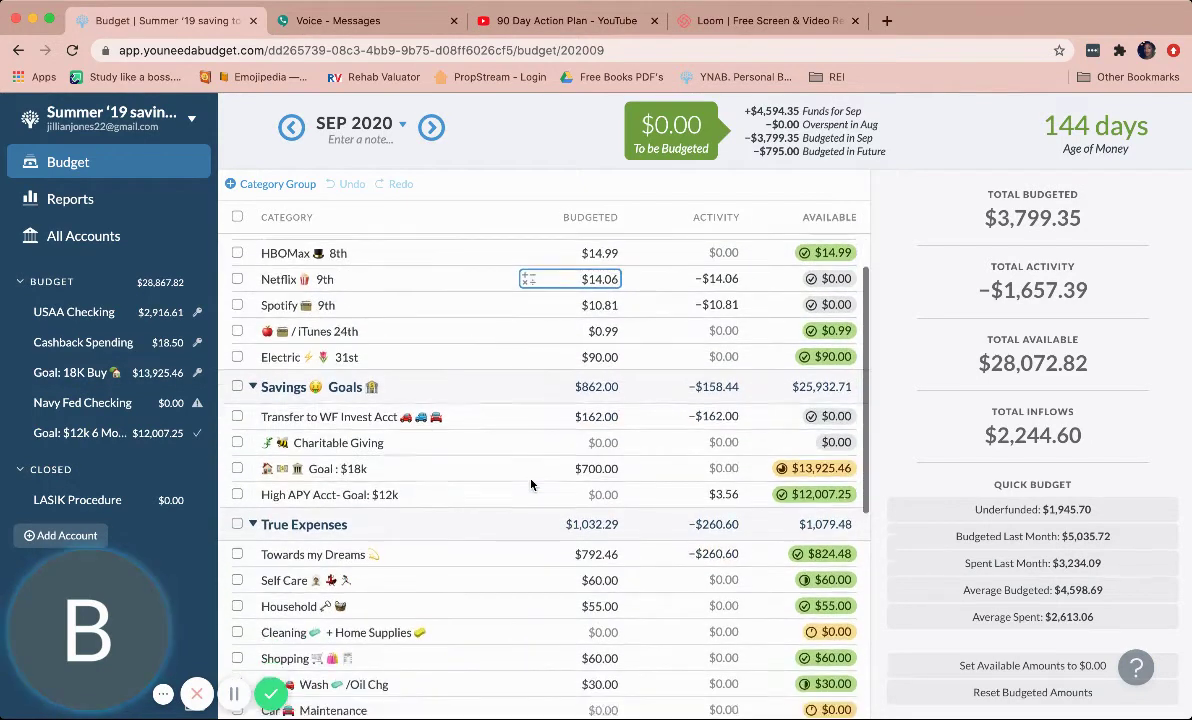
scroll(531, 485, "down", 1)
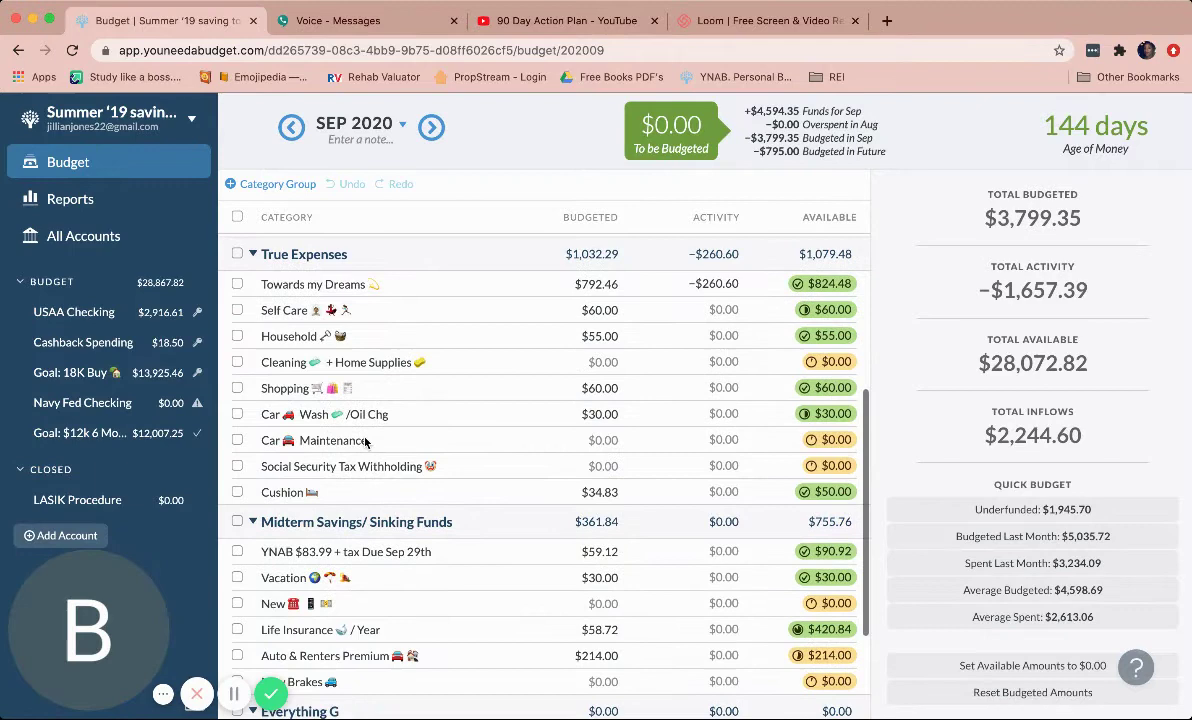
left_click(237, 468)
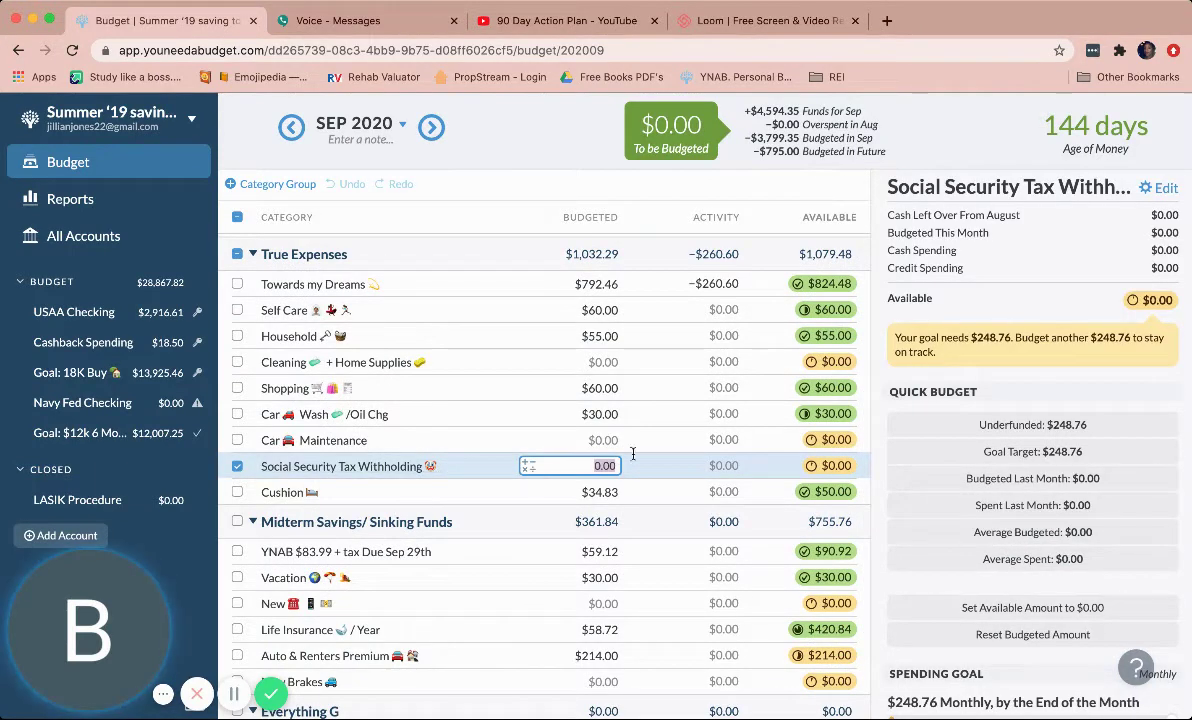
left_click(237, 467)
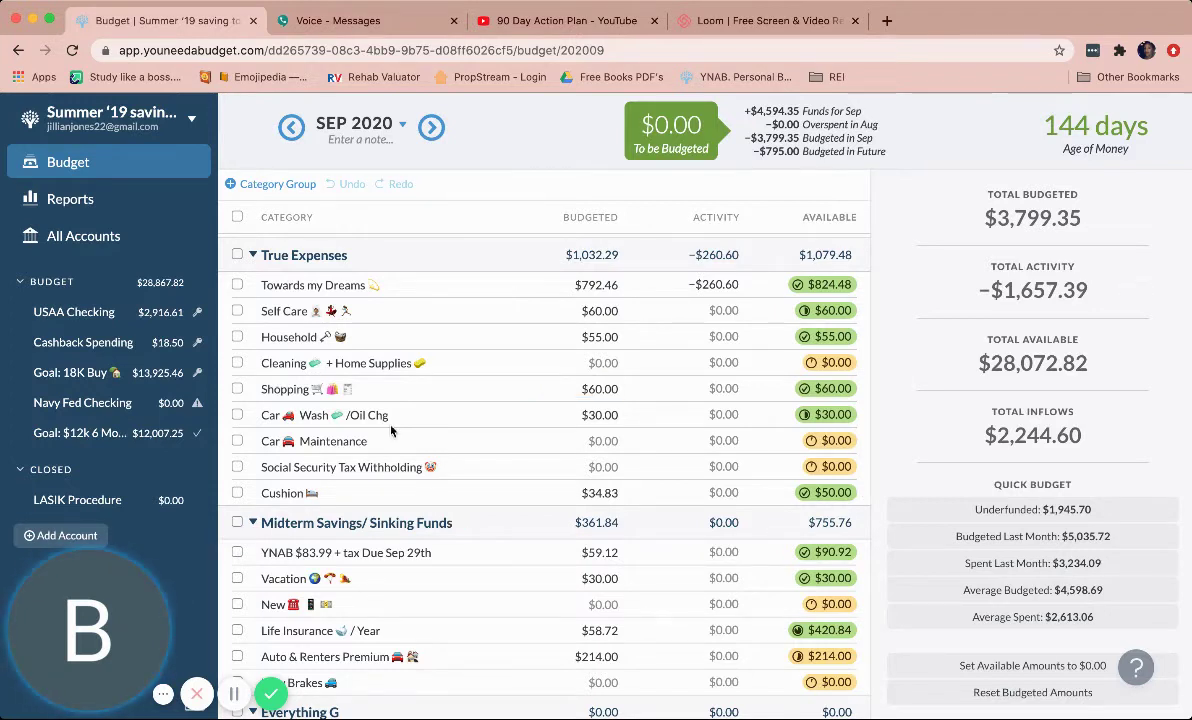
Look over the Midterm Savings/ Sinking Funds, Everything G and Just for Fun groups at the end of the budget
scroll(476, 472, "down", 2)
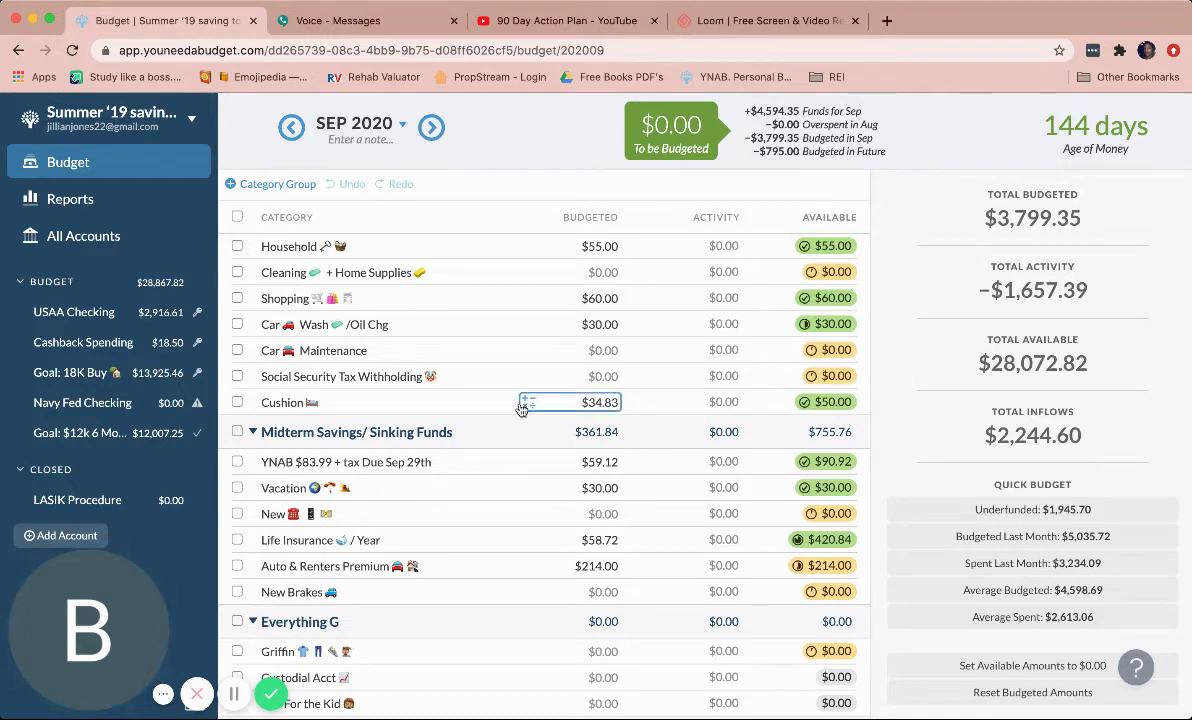
scroll(471, 398, "down", 1)
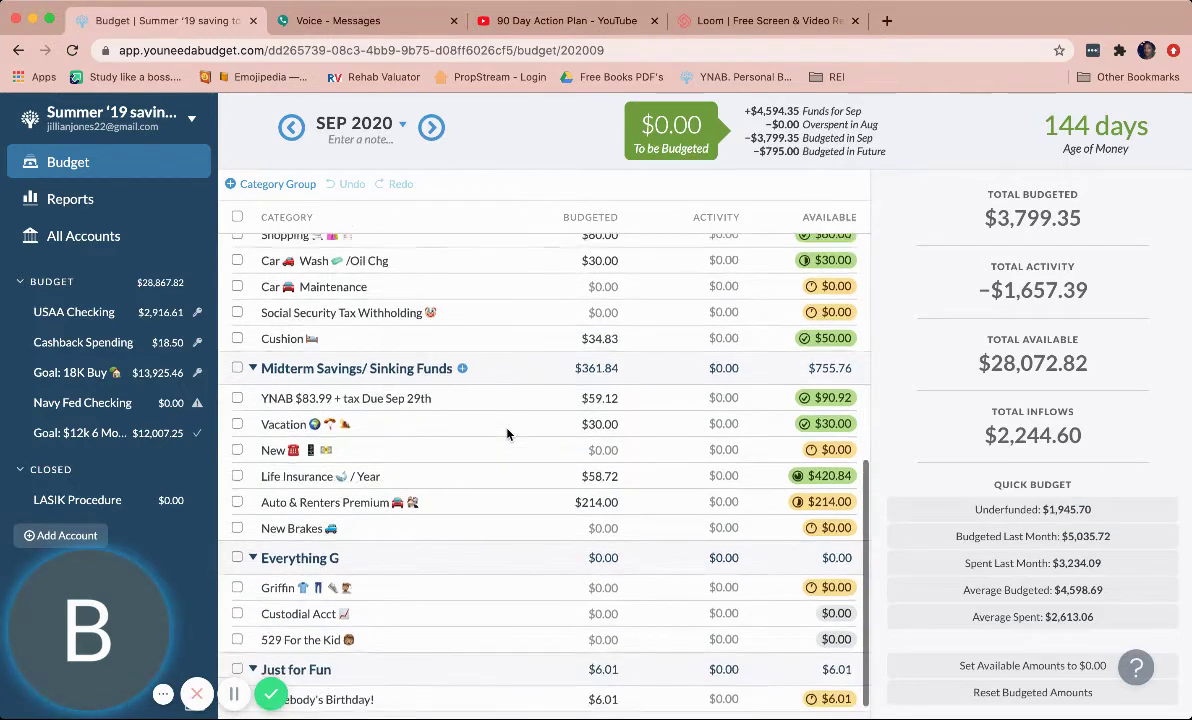
scroll(471, 398, "up", 2)
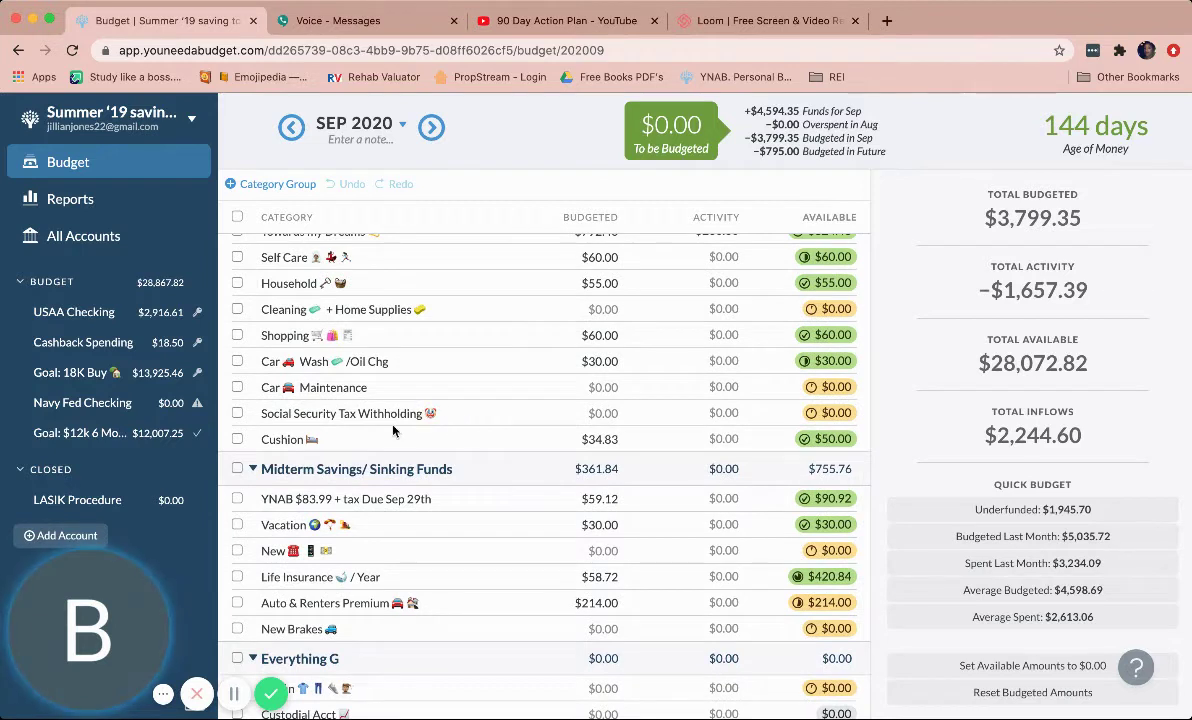
left_click(540, 415)
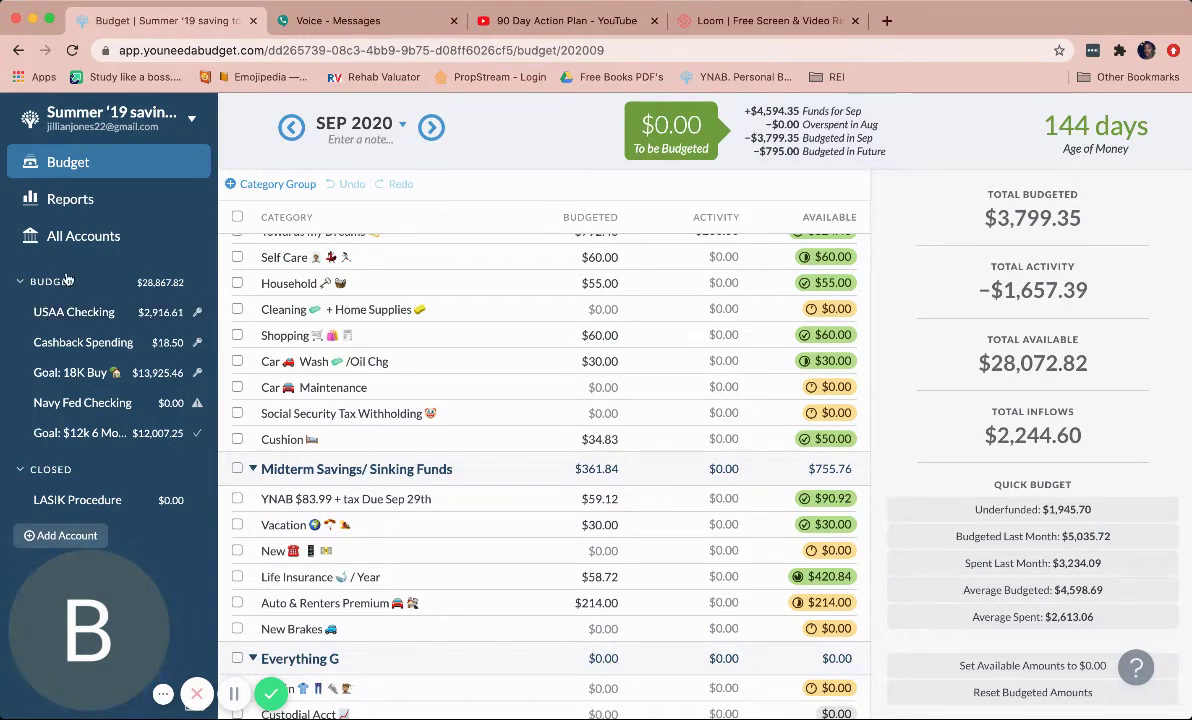
Open the Income v Expense report
left_click(72, 200)
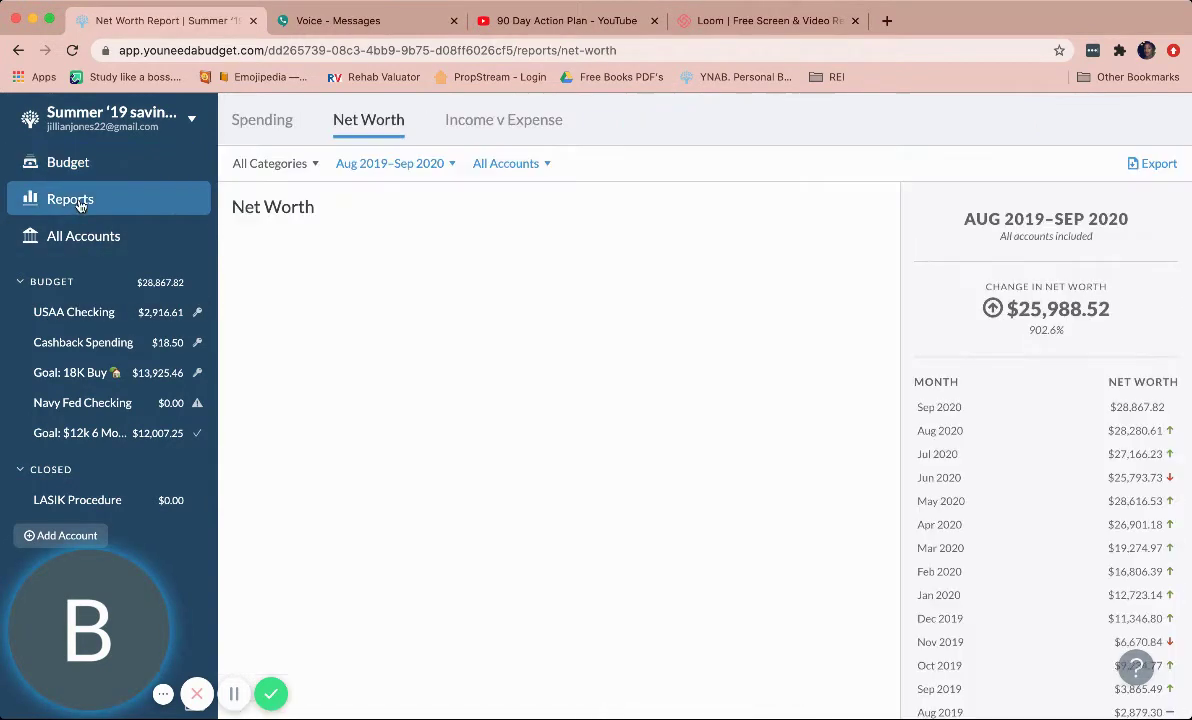
left_click(535, 119)
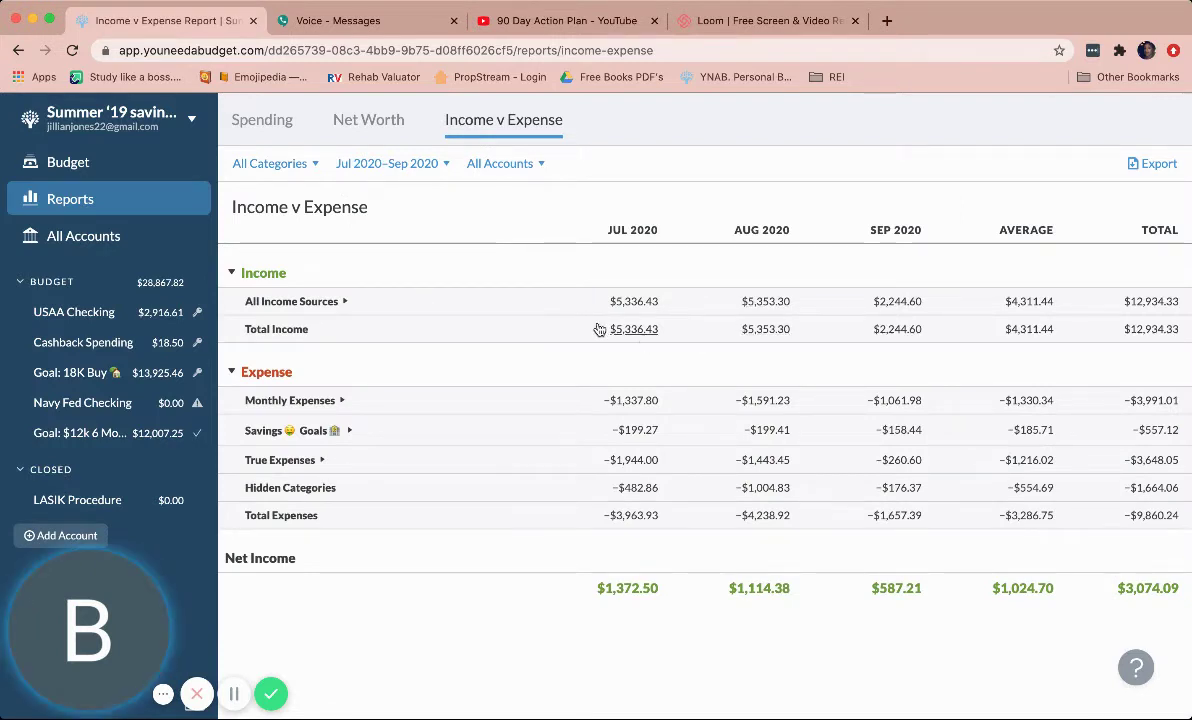
Set the Income v Expense report's timeframe to This Year and look across the monthly, average and total columns
left_click(396, 165)
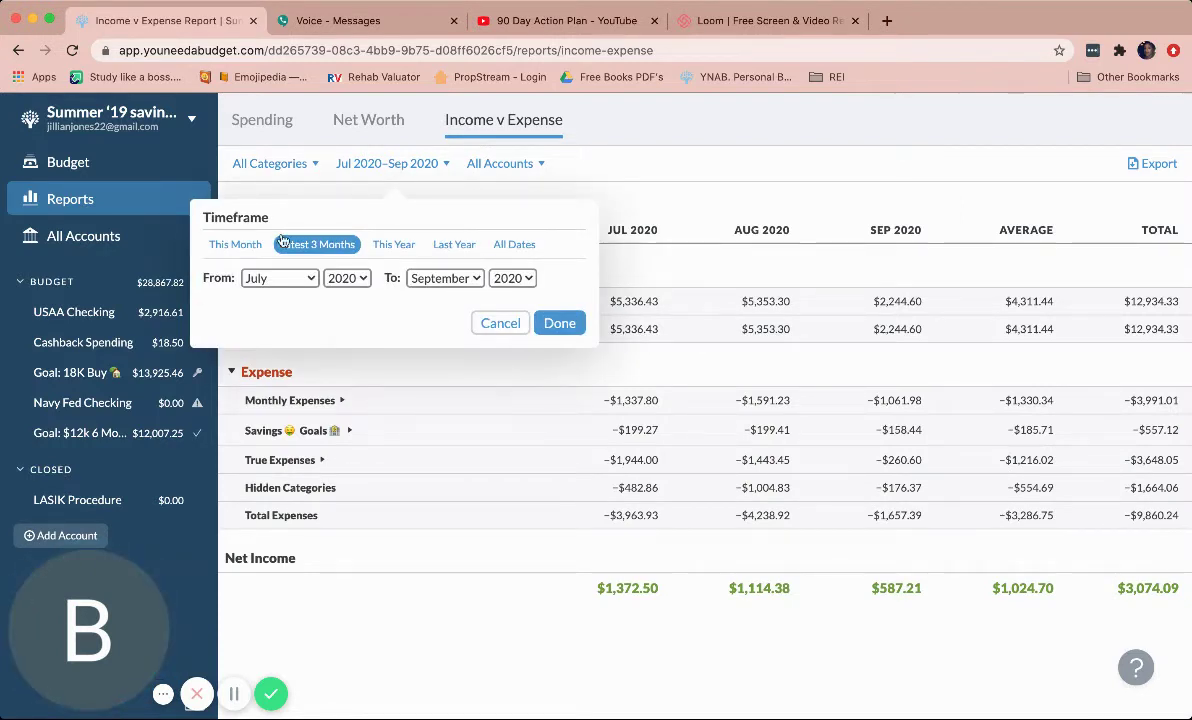
left_click(408, 250)
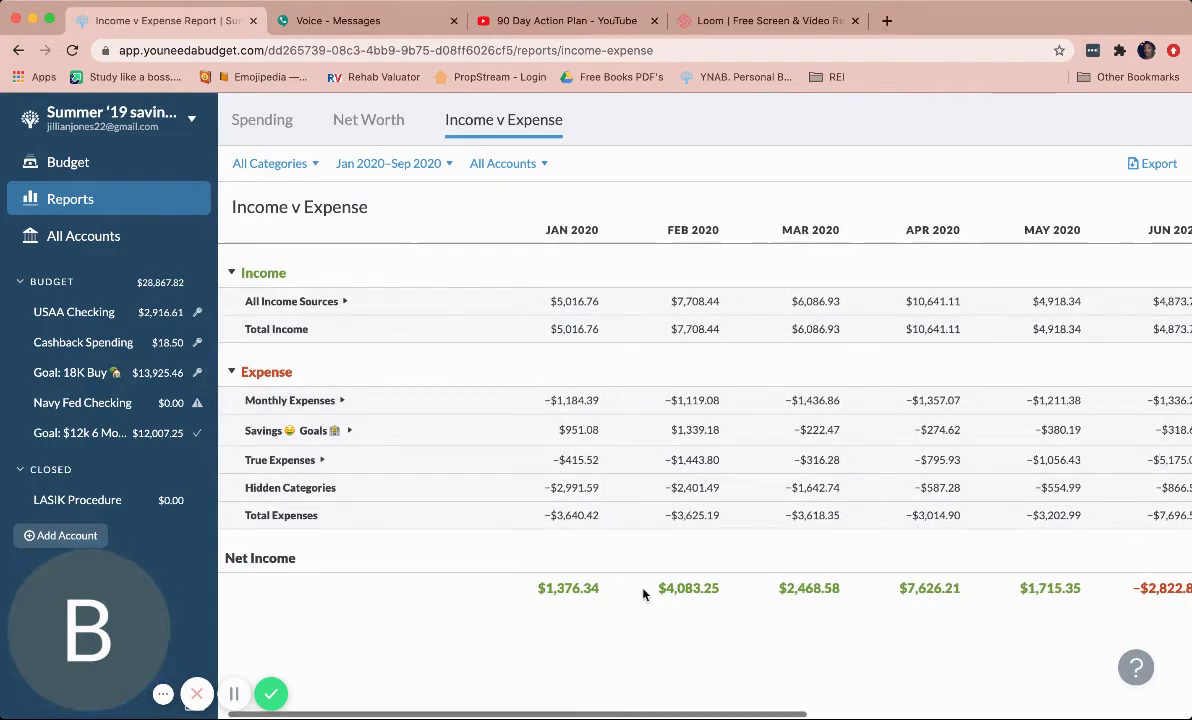
scroll(643, 594, "right", 5)
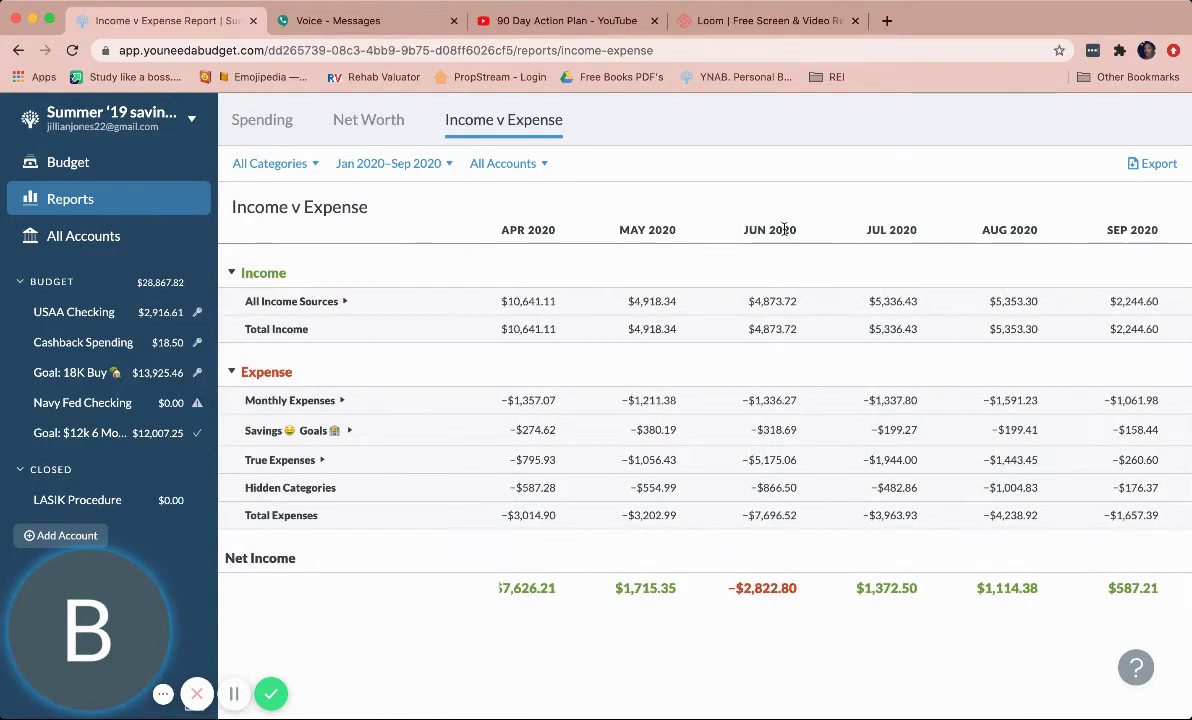
scroll(874, 574, "right", 4)
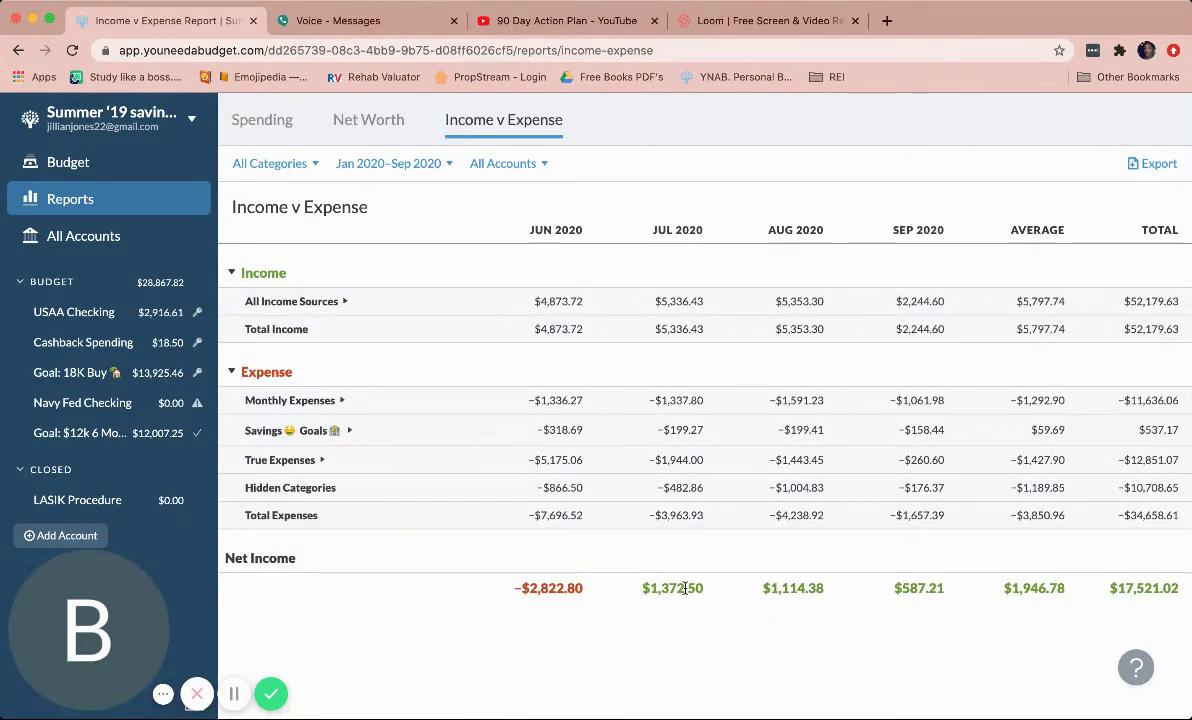
scroll(685, 588, "left", 2)
scroll(685, 588, "left", 3)
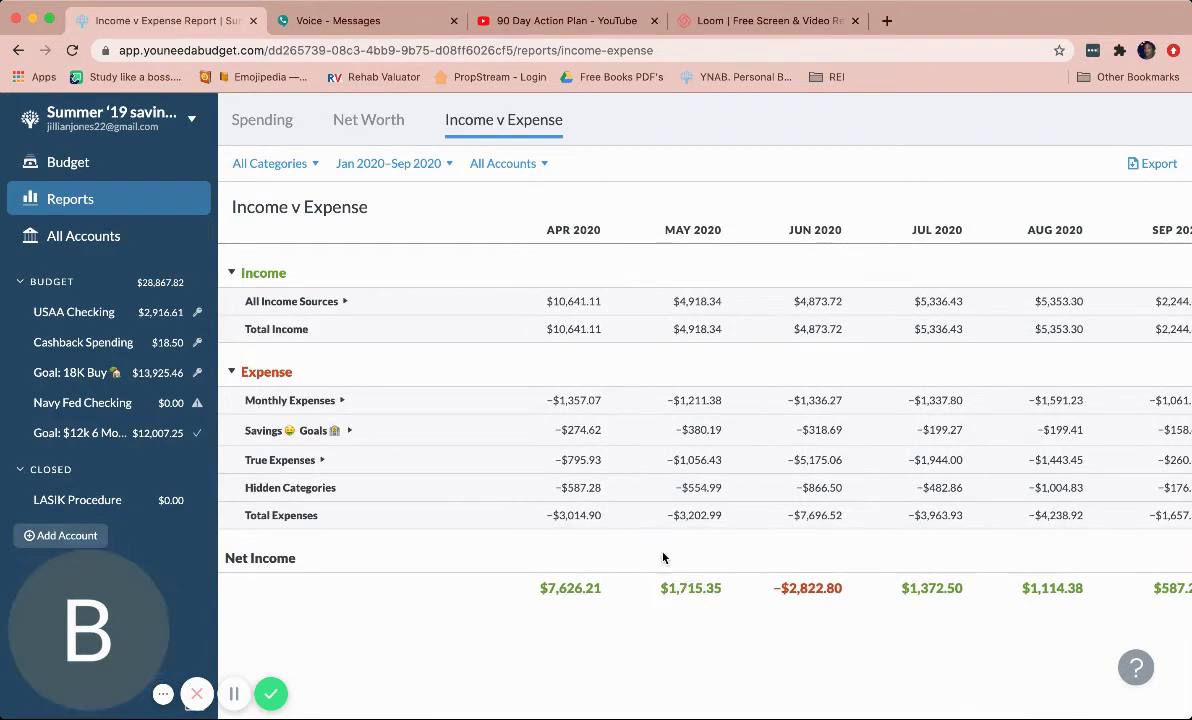
Expand the Savings Goals group under Expense and examine its monthly figures together with the net income row
left_click(347, 431)
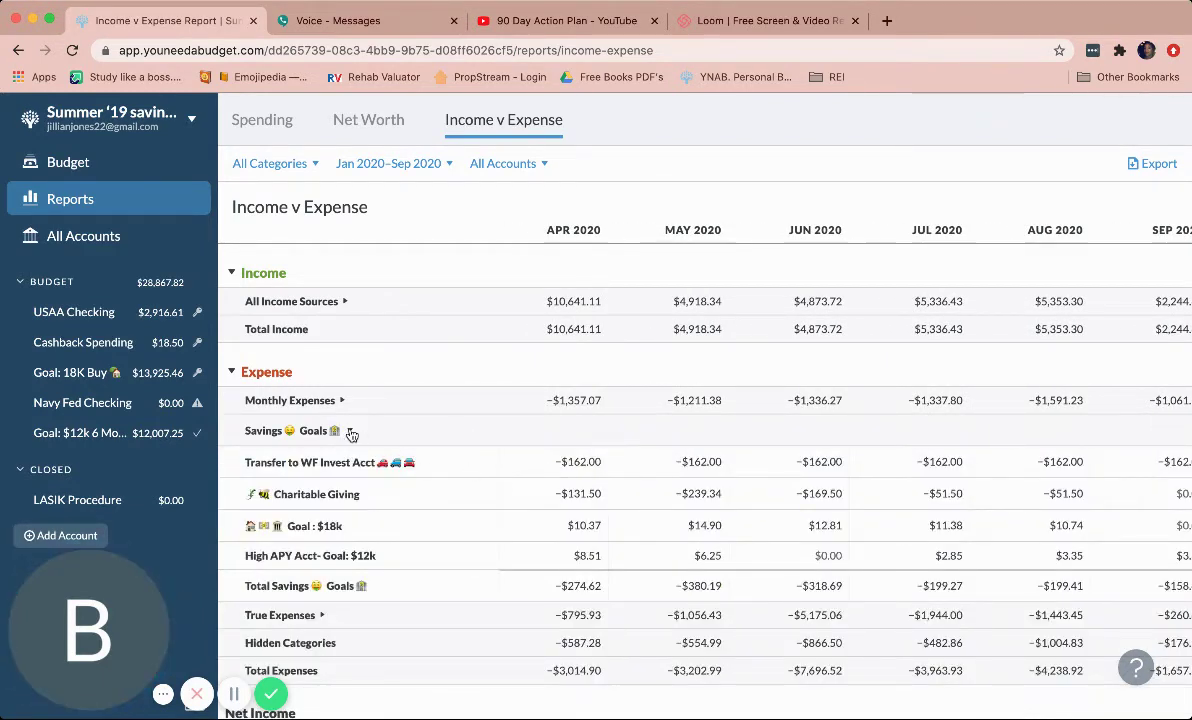
scroll(705, 494, "right", 2)
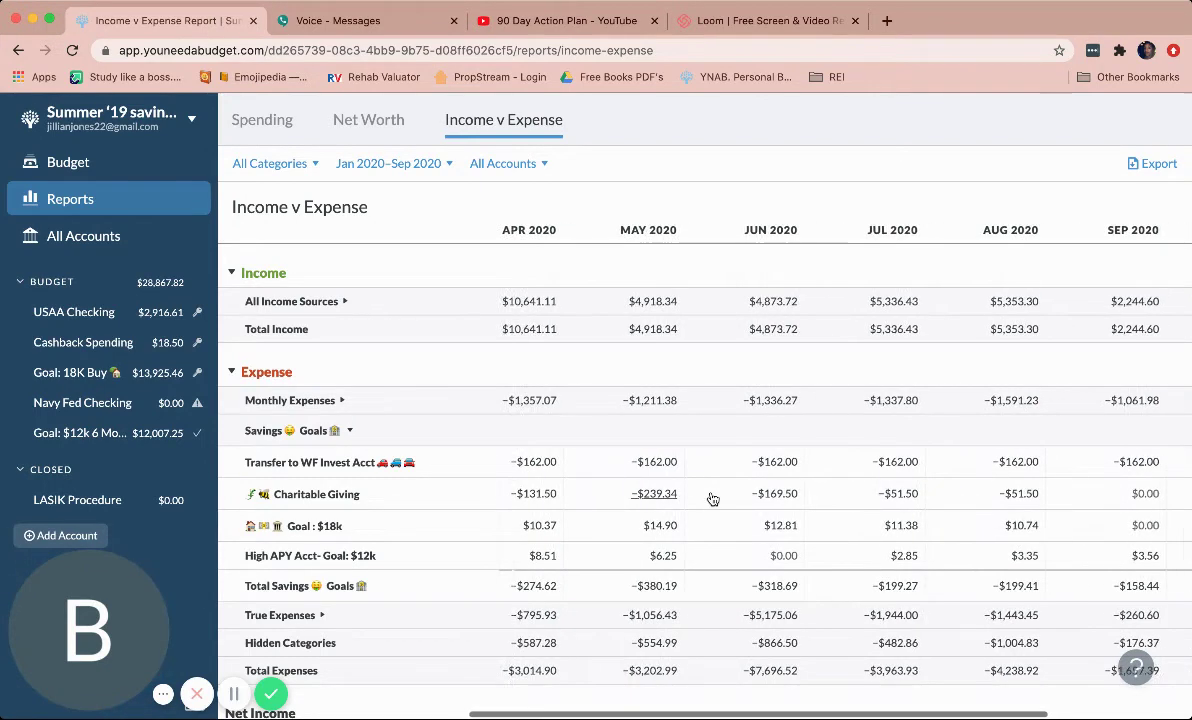
scroll(712, 498, "right", 5)
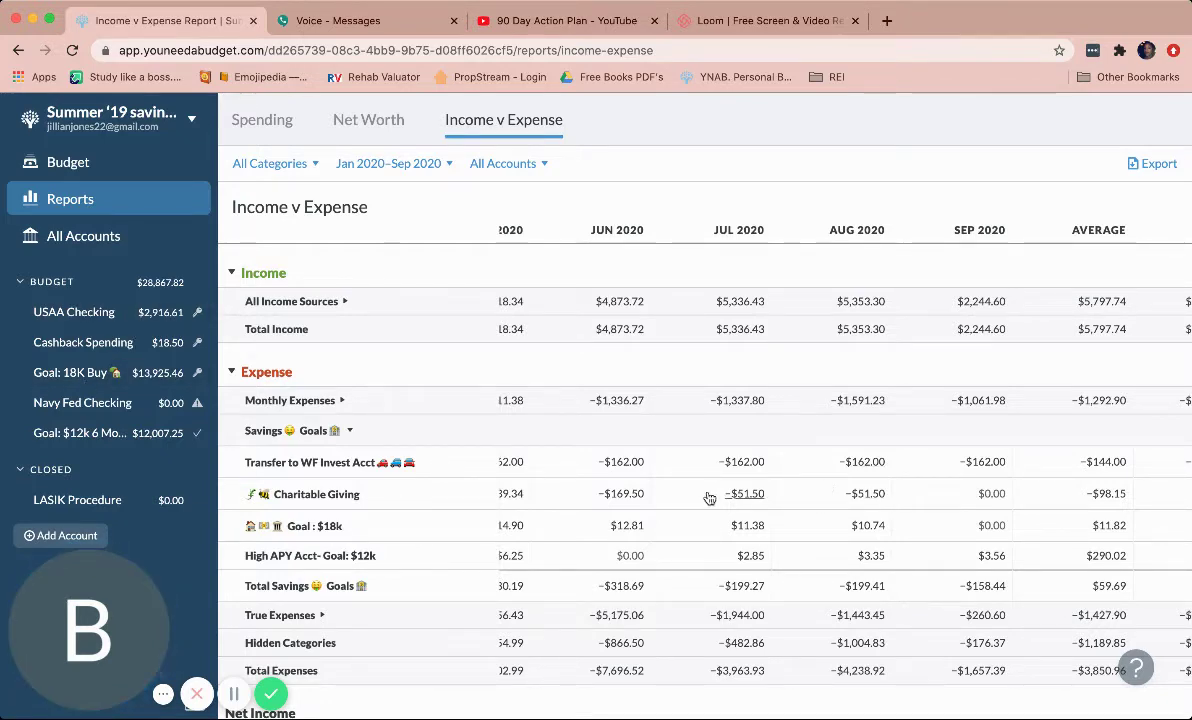
scroll(708, 497, "down", 1)
scroll(710, 496, "down", 2)
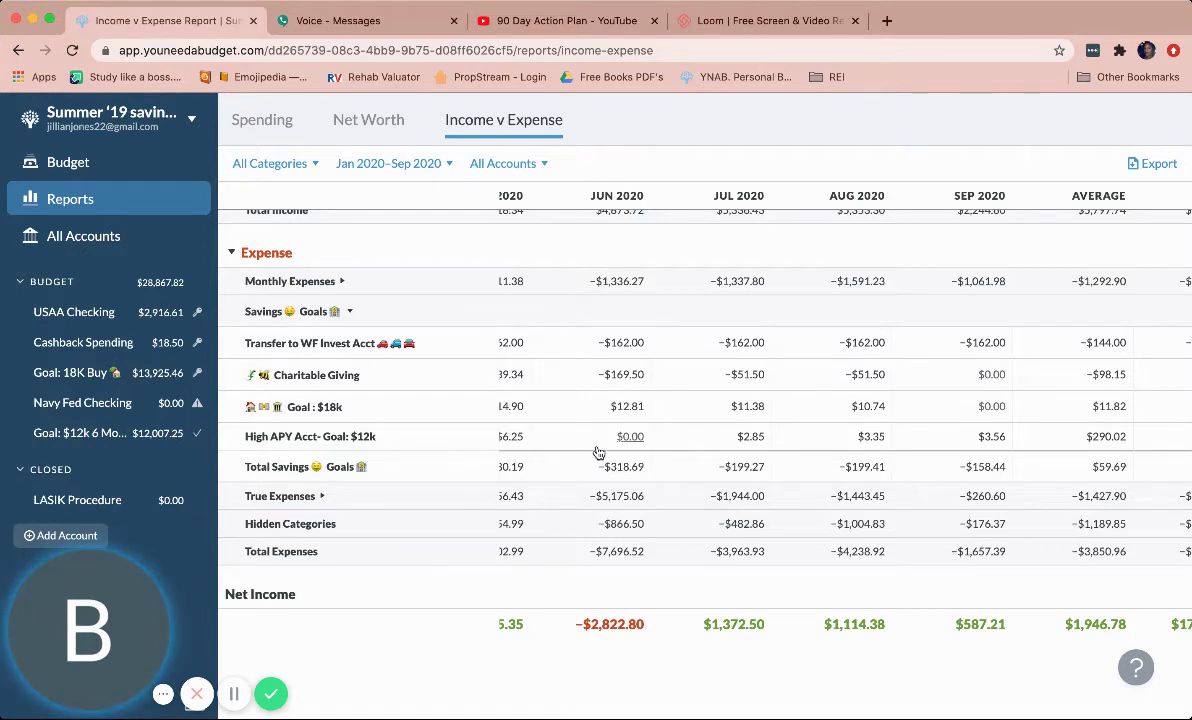
scroll(665, 433, "left", 1)
scroll(660, 424, "left", 2)
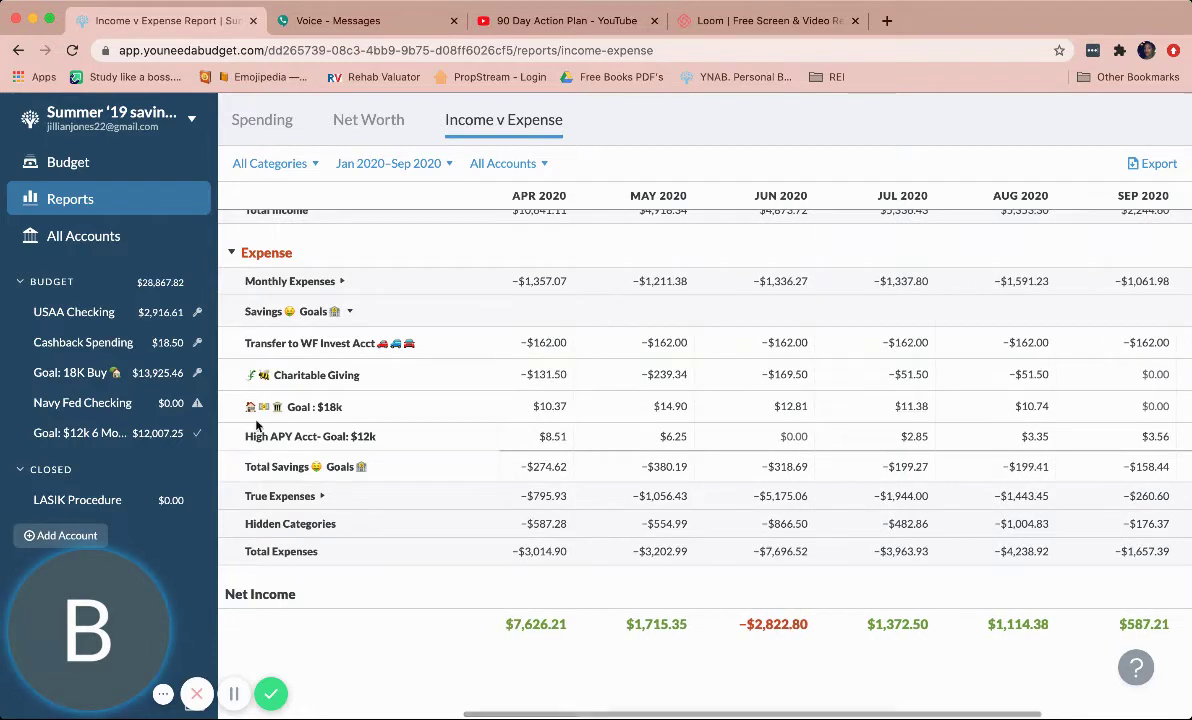
View the USAA Checking transactions and return to the September 2020 budget to look over its expense and savings categories
left_click(90, 314)
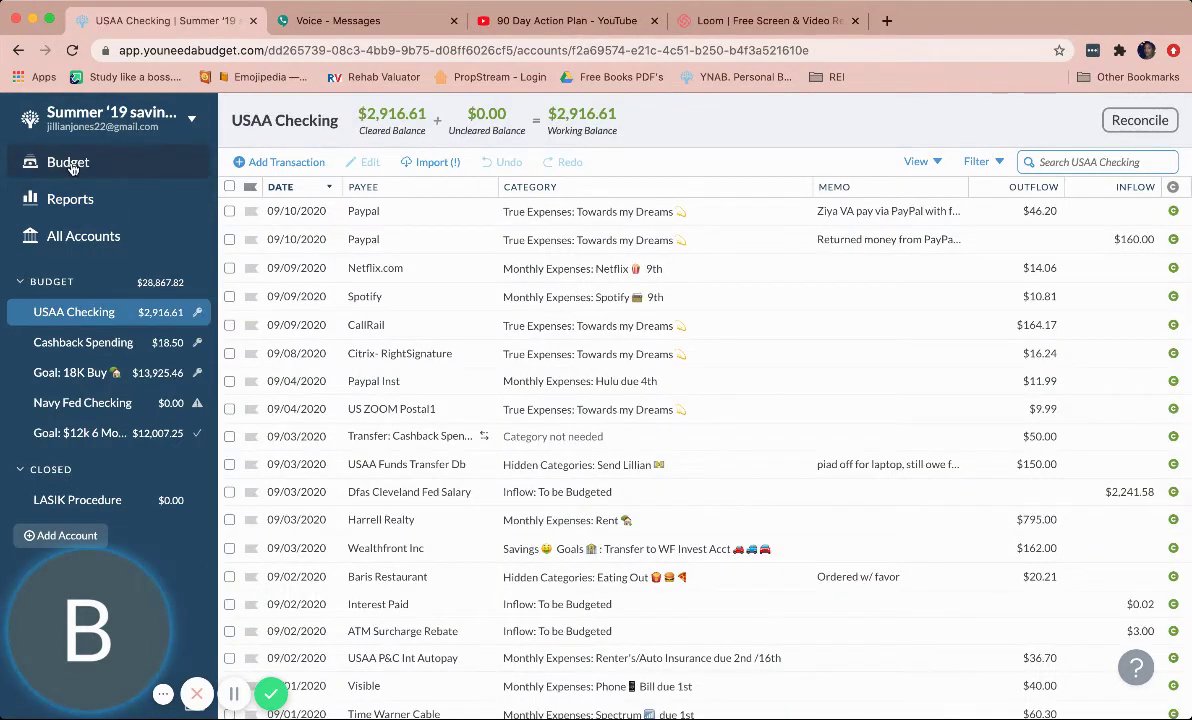
left_click(70, 165)
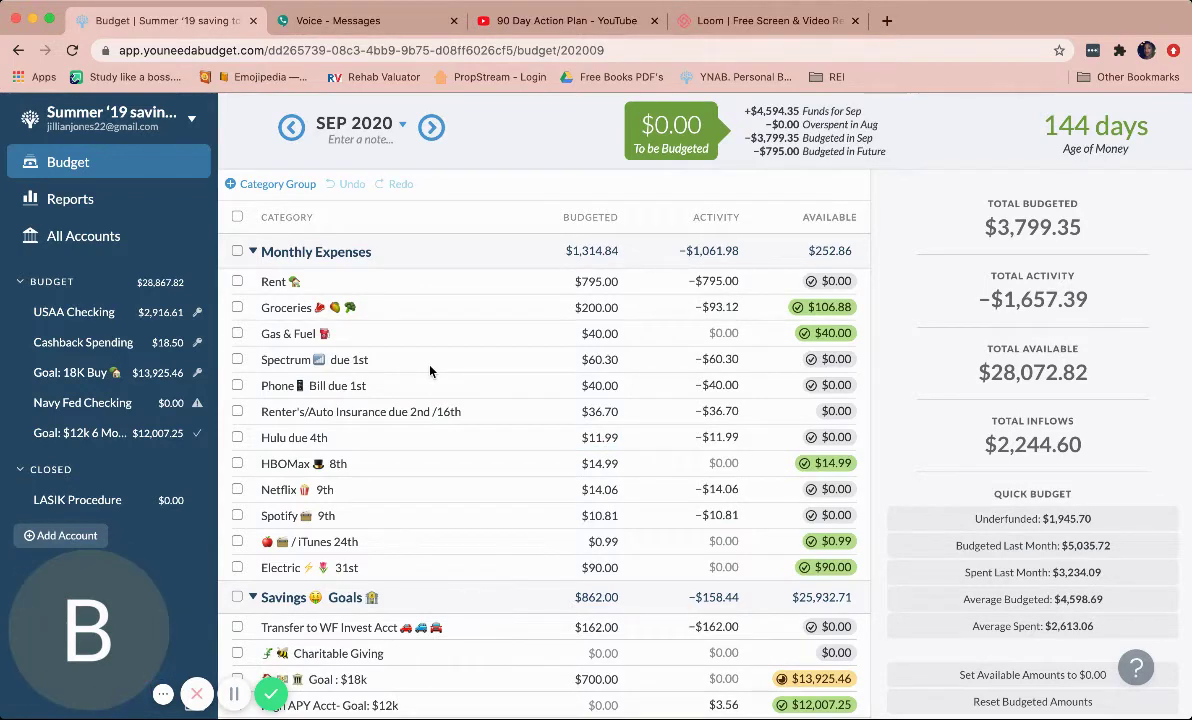
scroll(430, 371, "down", 4)
scroll(430, 371, "down", 1)
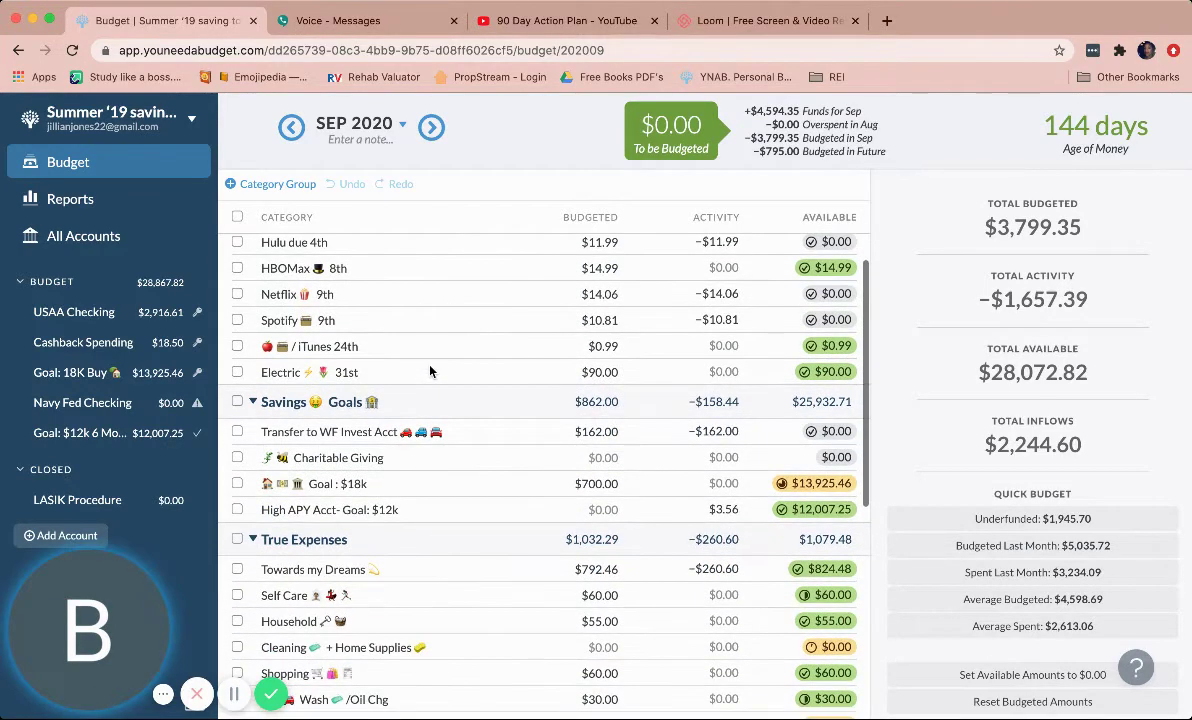
scroll(430, 371, "down", 4)
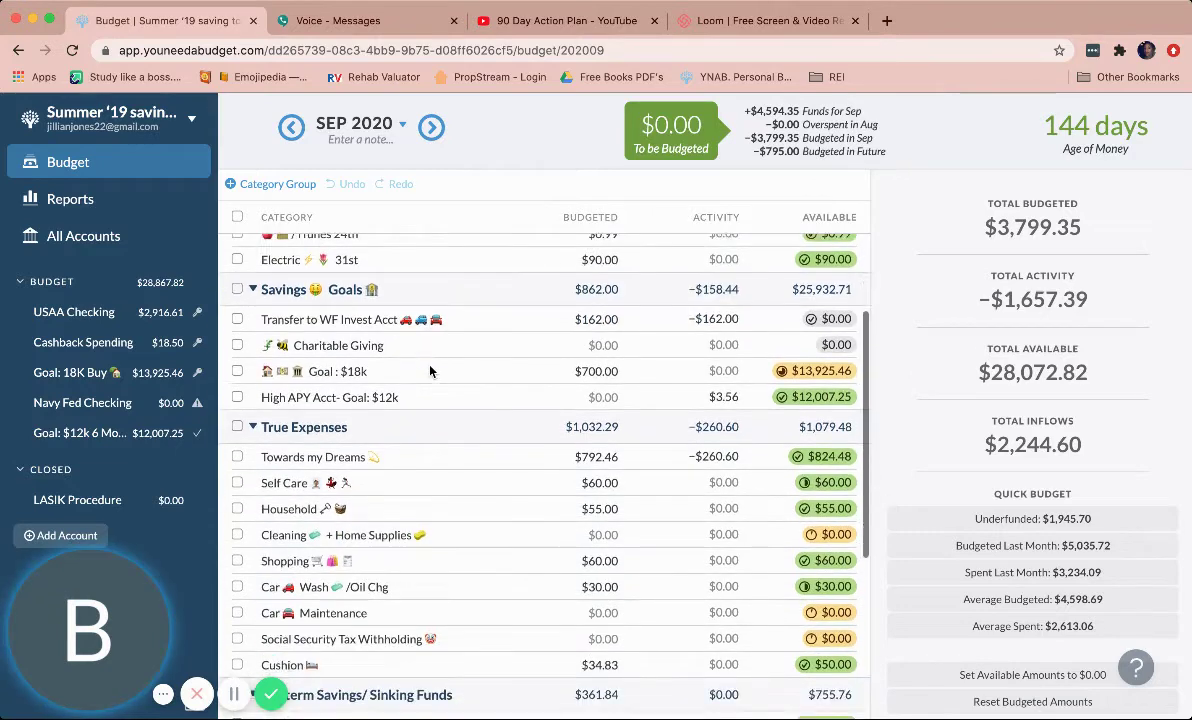
scroll(430, 371, "up", 2)
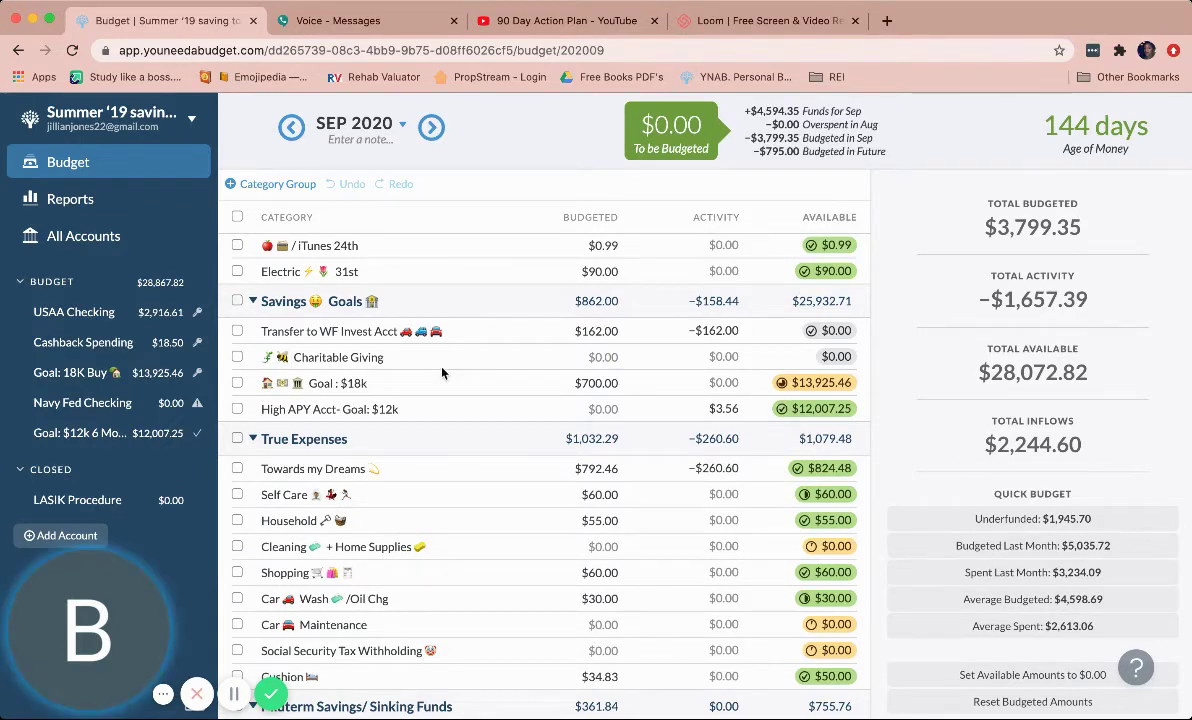
scroll(412, 373, "up", 1)
scroll(372, 373, "up", 2)
scroll(372, 373, "up", 3)
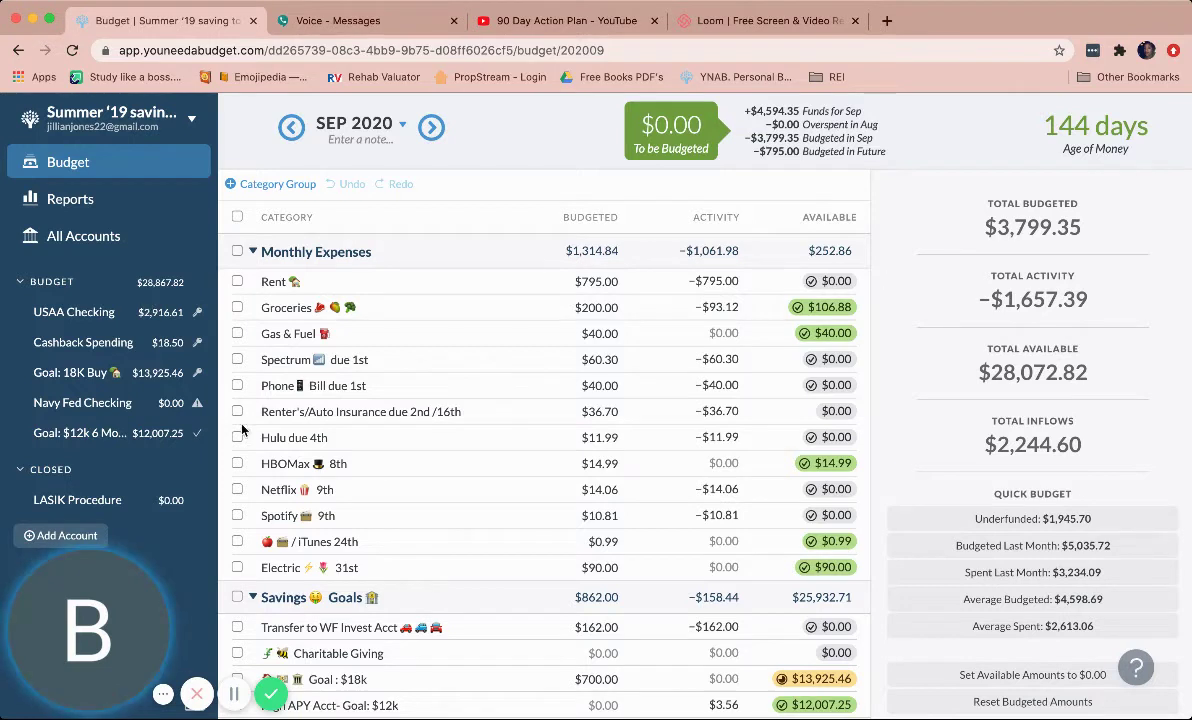
Move the budget ahead to November 2020 and view the Rent category's spending goal and notes
left_click(432, 128)
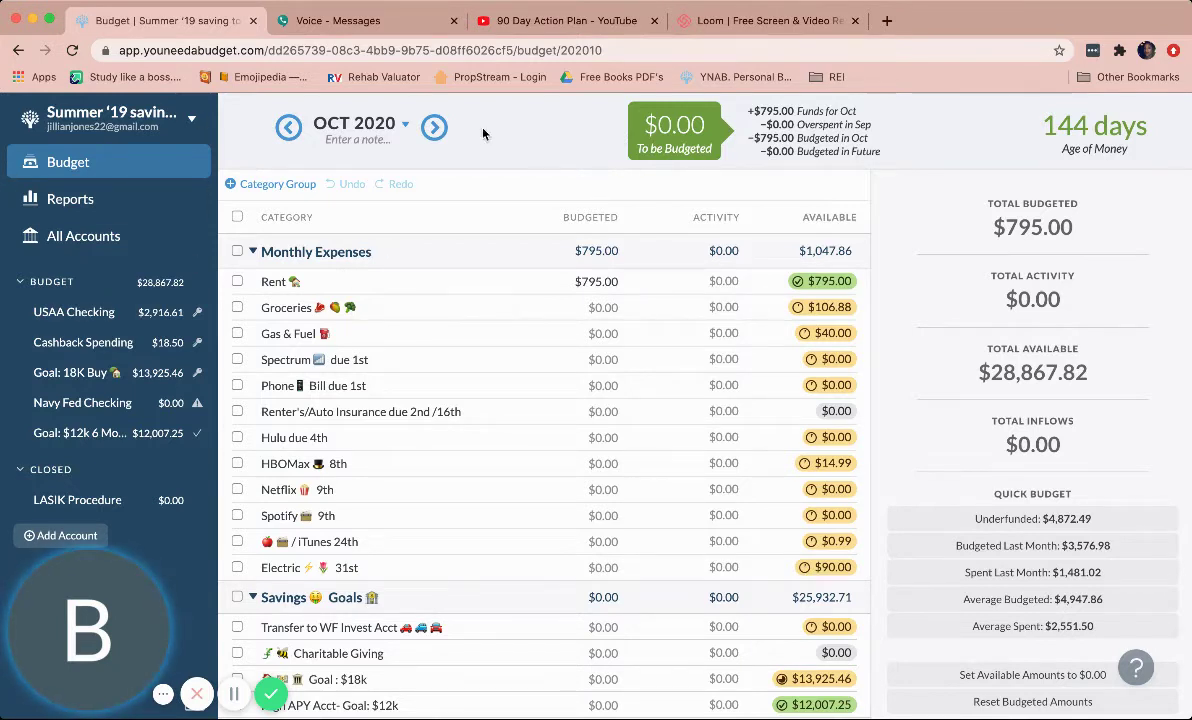
left_click(435, 128)
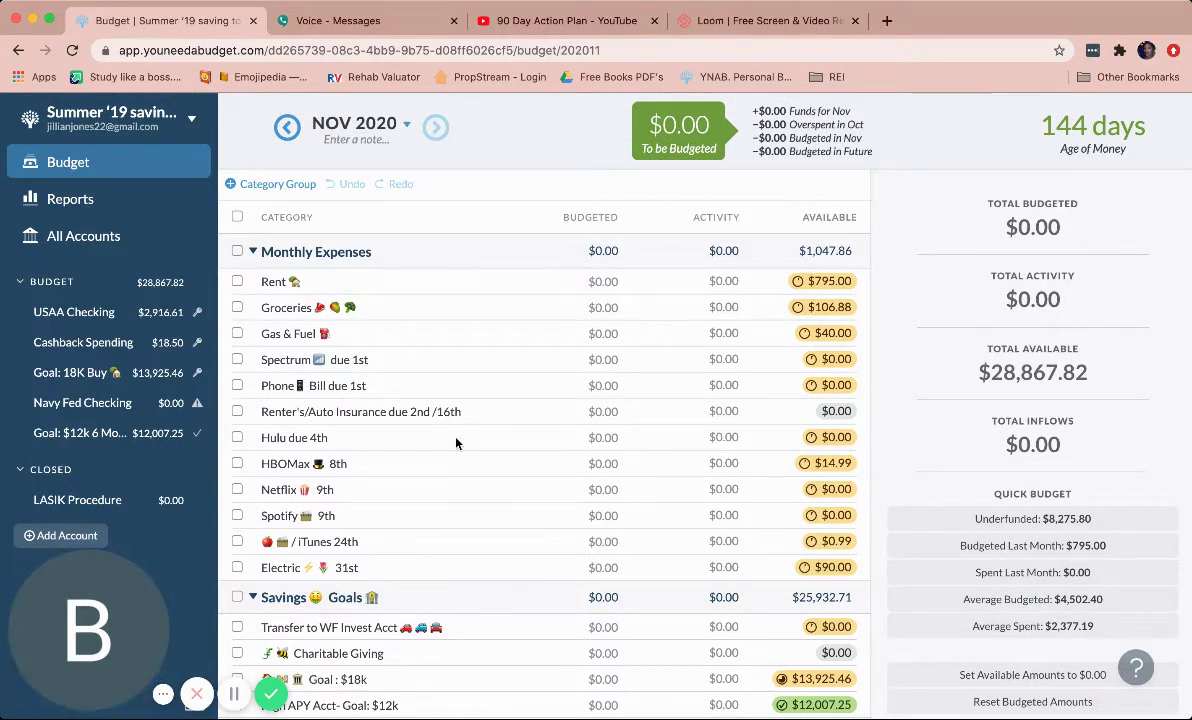
left_click(603, 282)
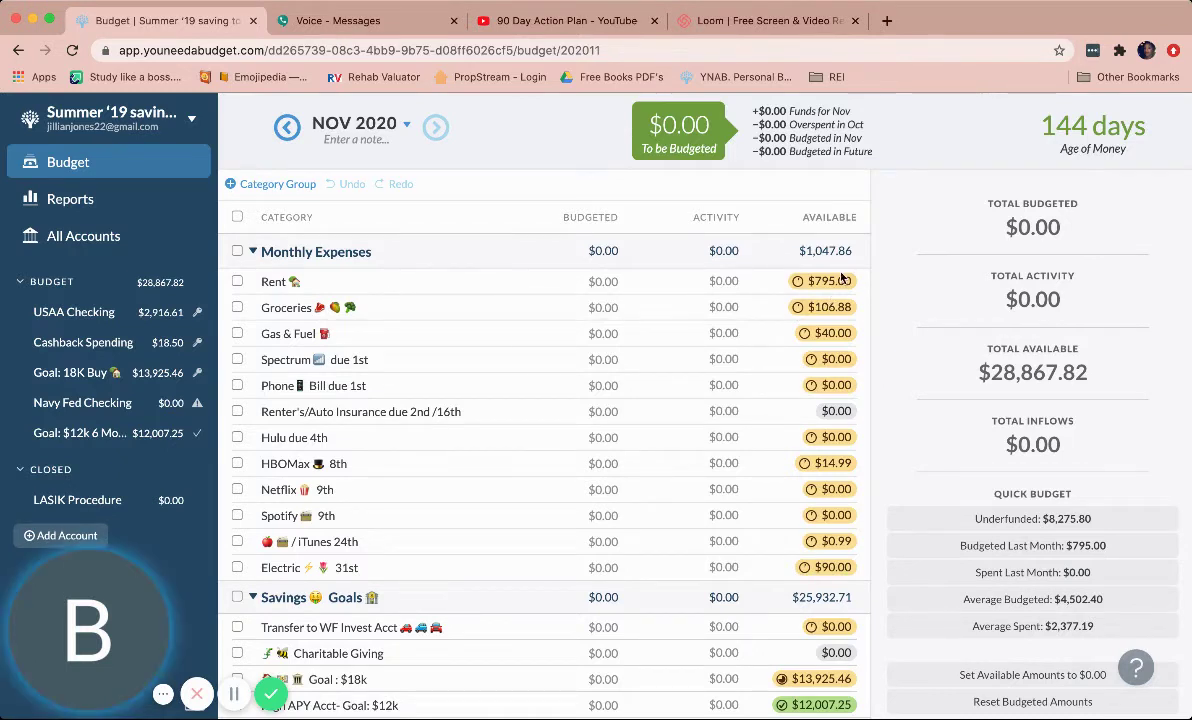
left_click(343, 288)
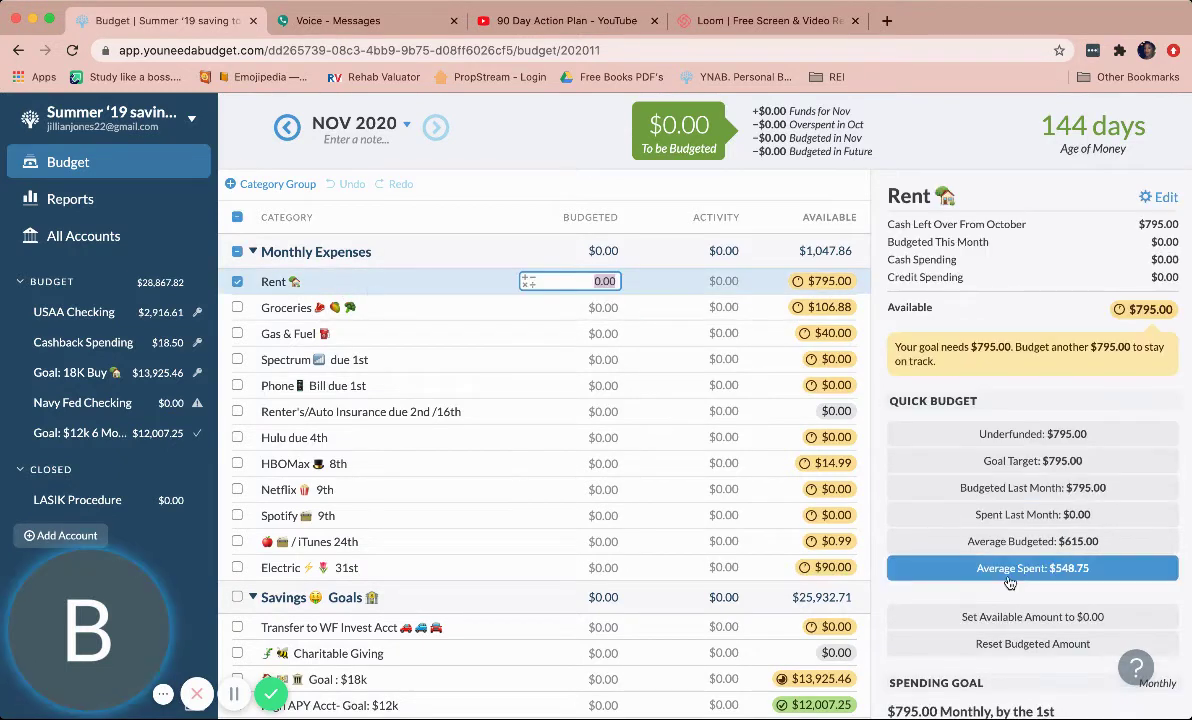
scroll(1078, 689, "down", 4)
scroll(965, 530, "down", 3)
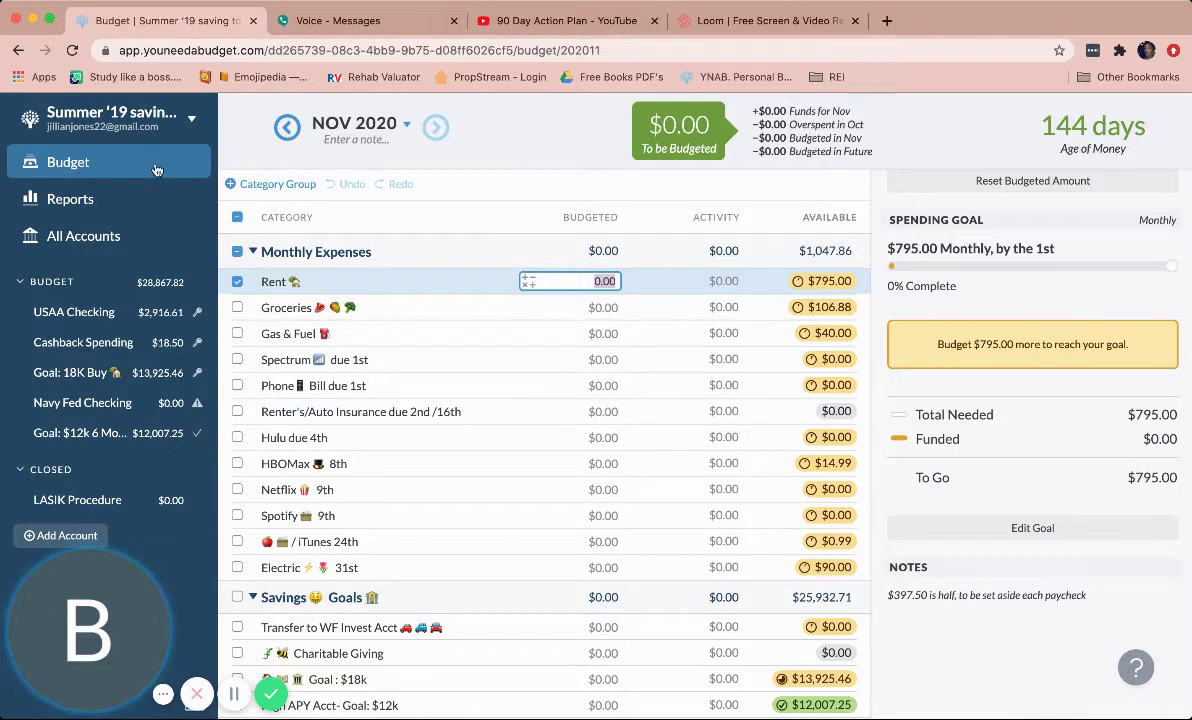
Go back to the September 2020 budget and look over its categories from Monthly Expenses through Midterm Savings/ Sinking Funds
left_click(289, 126)
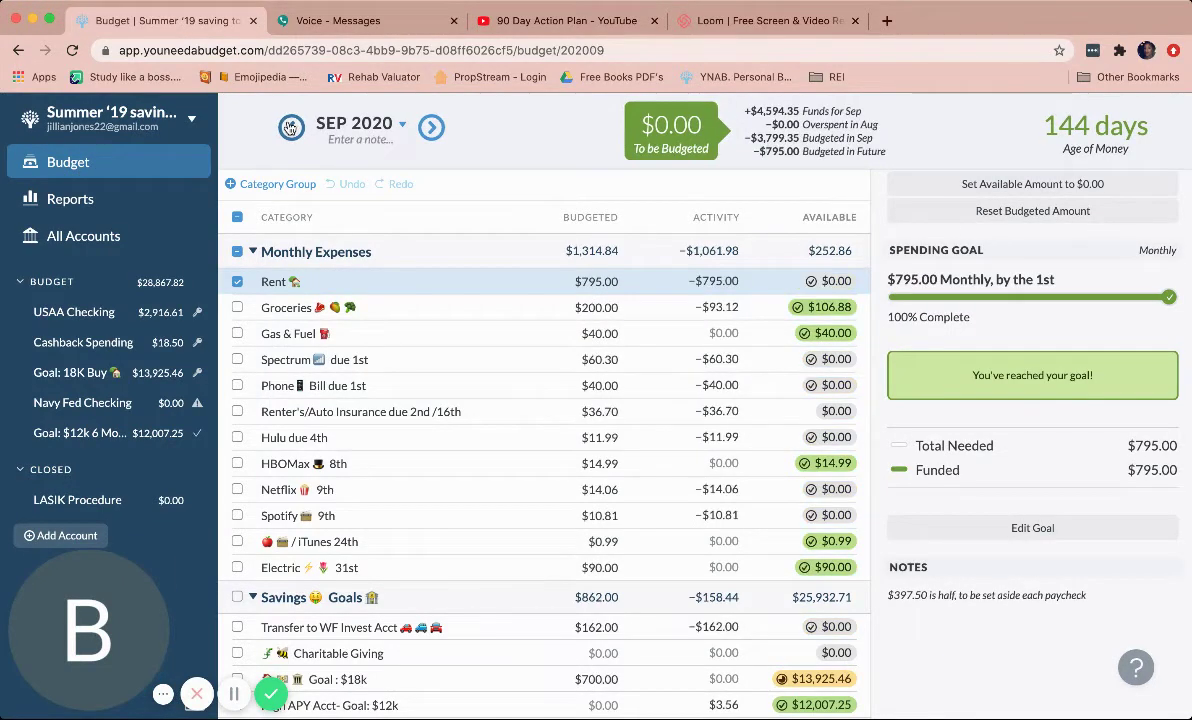
scroll(472, 444, "down", 1)
scroll(472, 444, "up", 1)
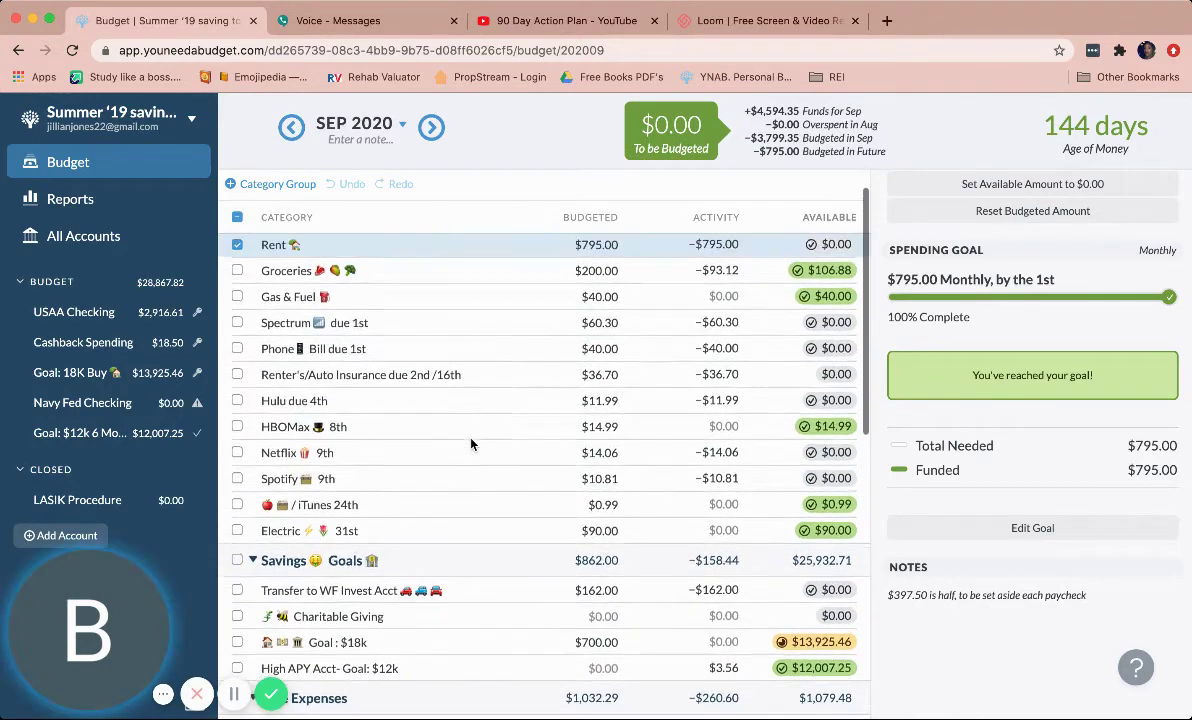
scroll(472, 444, "down", 1)
scroll(472, 444, "down", 6)
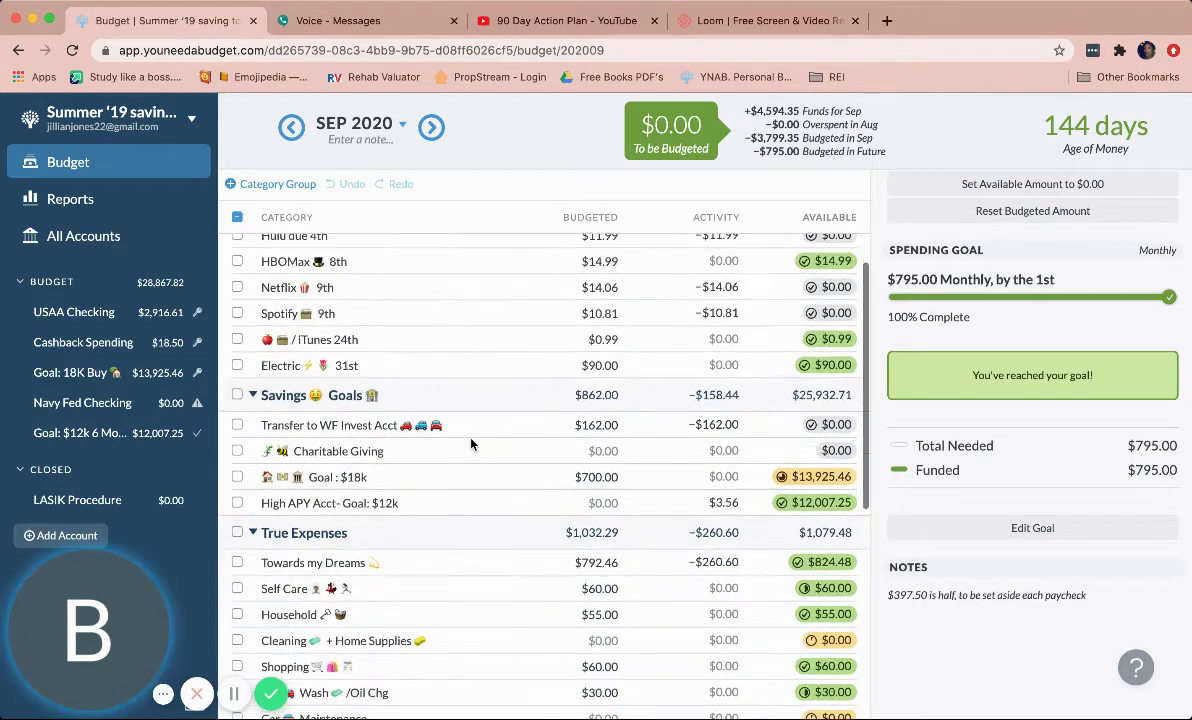
scroll(472, 444, "down", 2)
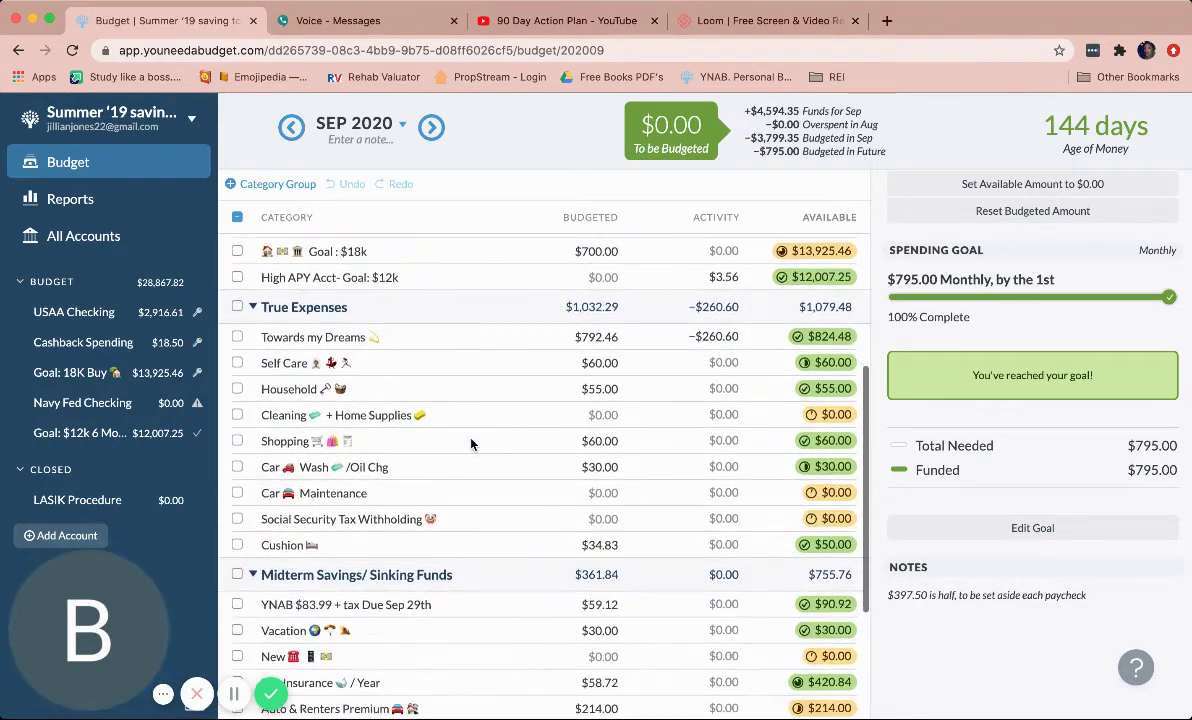
scroll(472, 444, "down", 1)
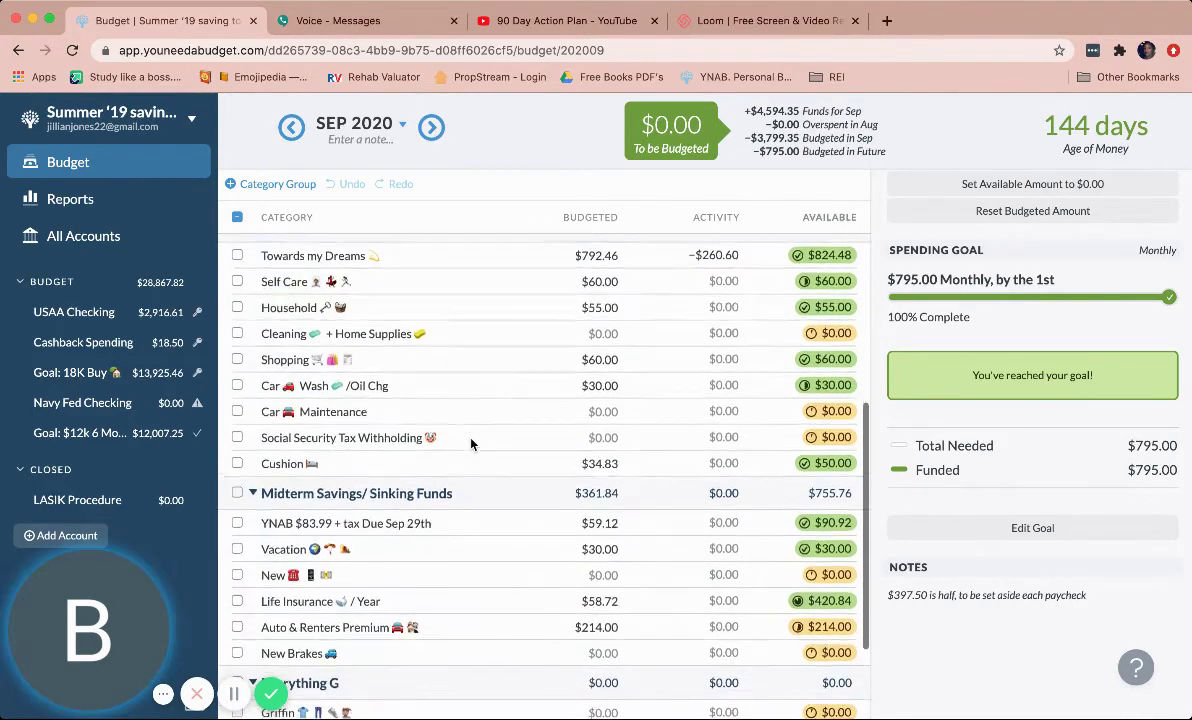
scroll(472, 444, "up", 1)
scroll(472, 444, "down", 1)
scroll(472, 444, "up", 1)
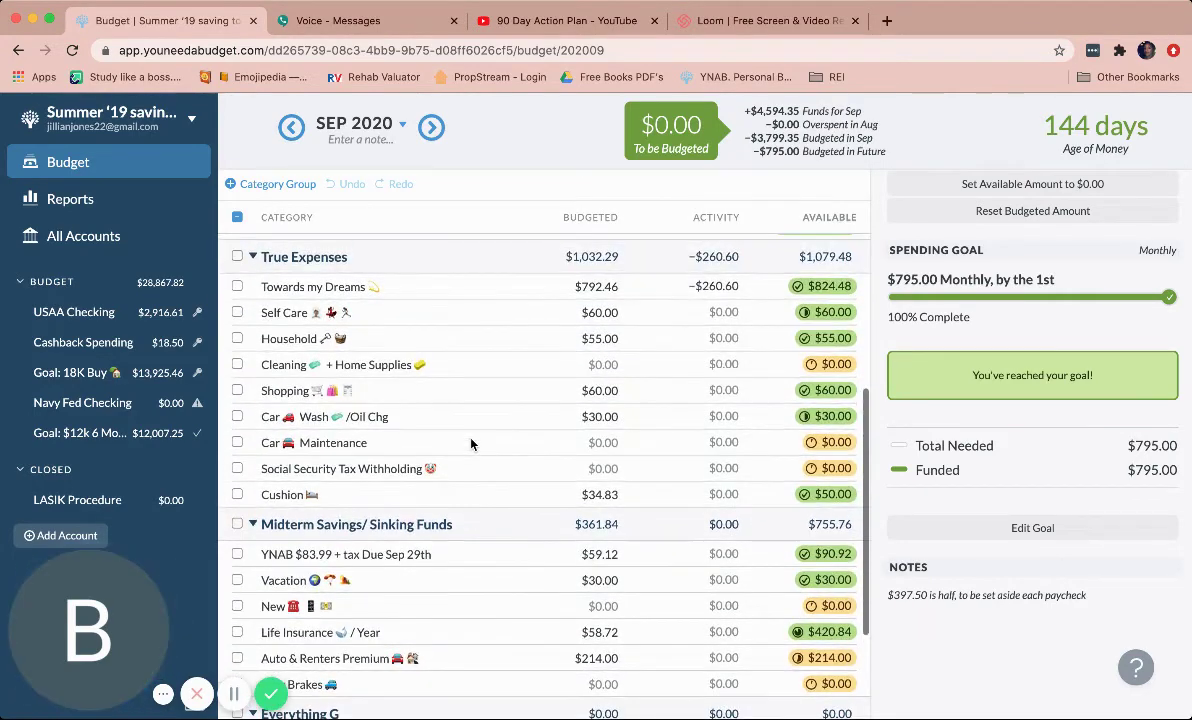
scroll(472, 444, "down", 1)
scroll(438, 407, "up", 2)
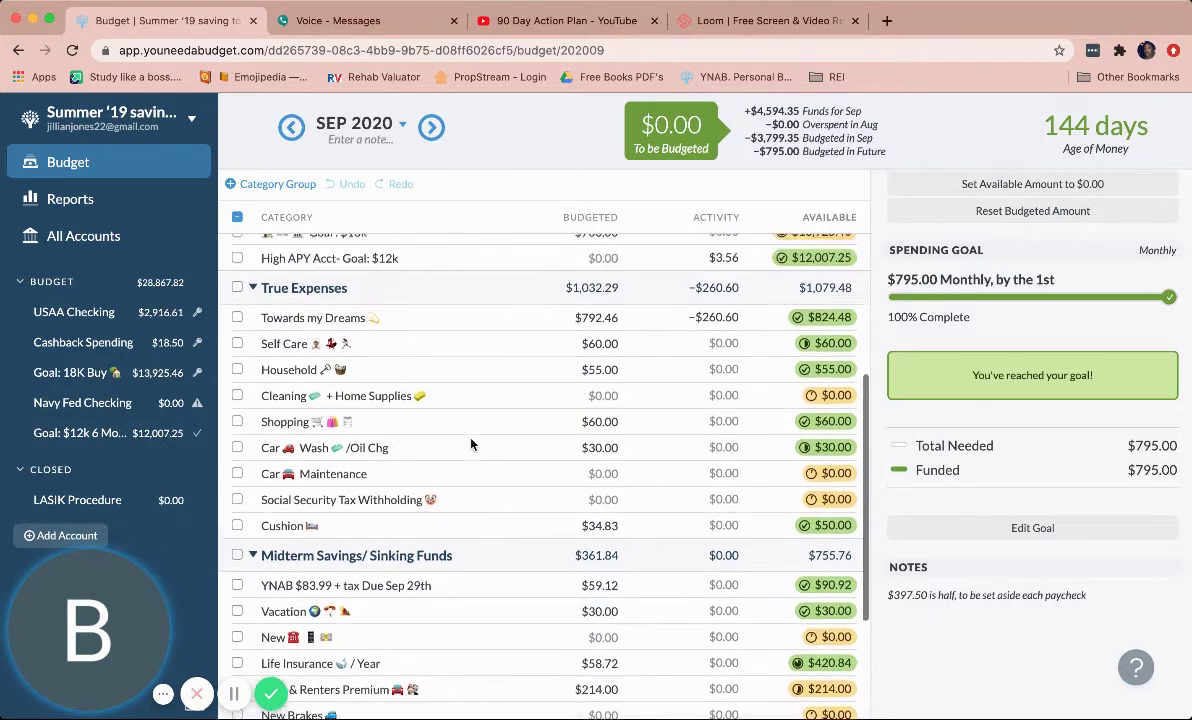
View the spending goal and notes of the Towards my Dreams category under True Expenses
left_click(380, 340)
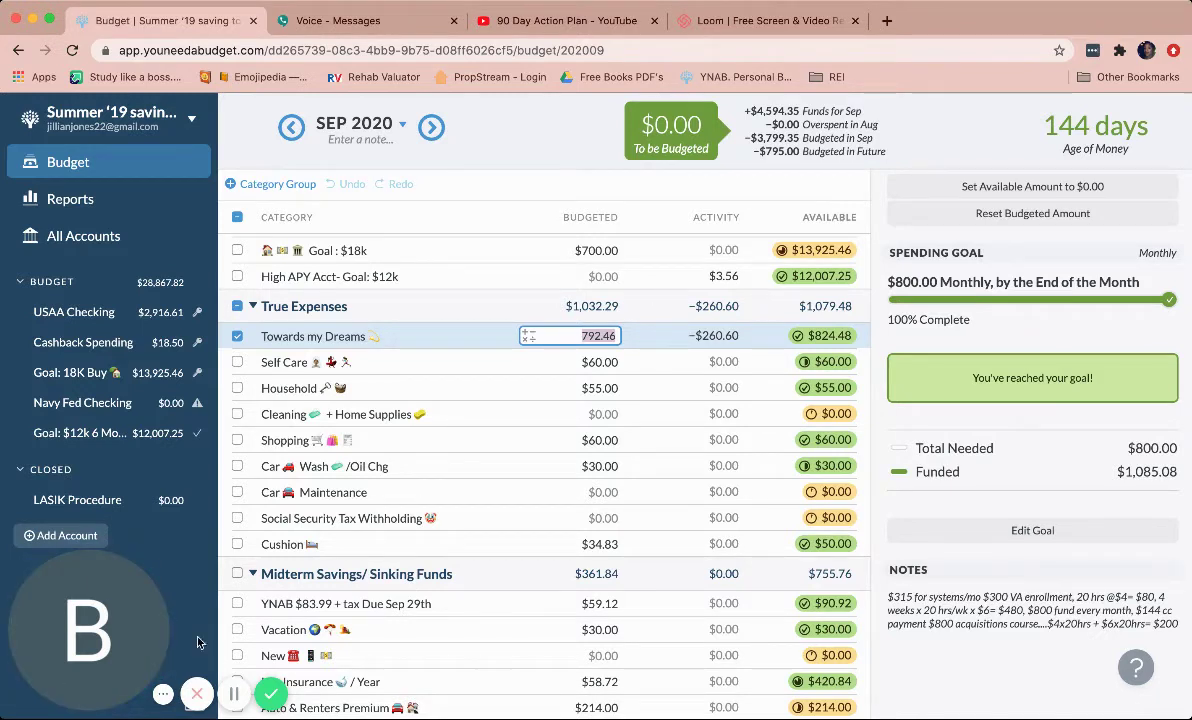
left_click(236, 695)
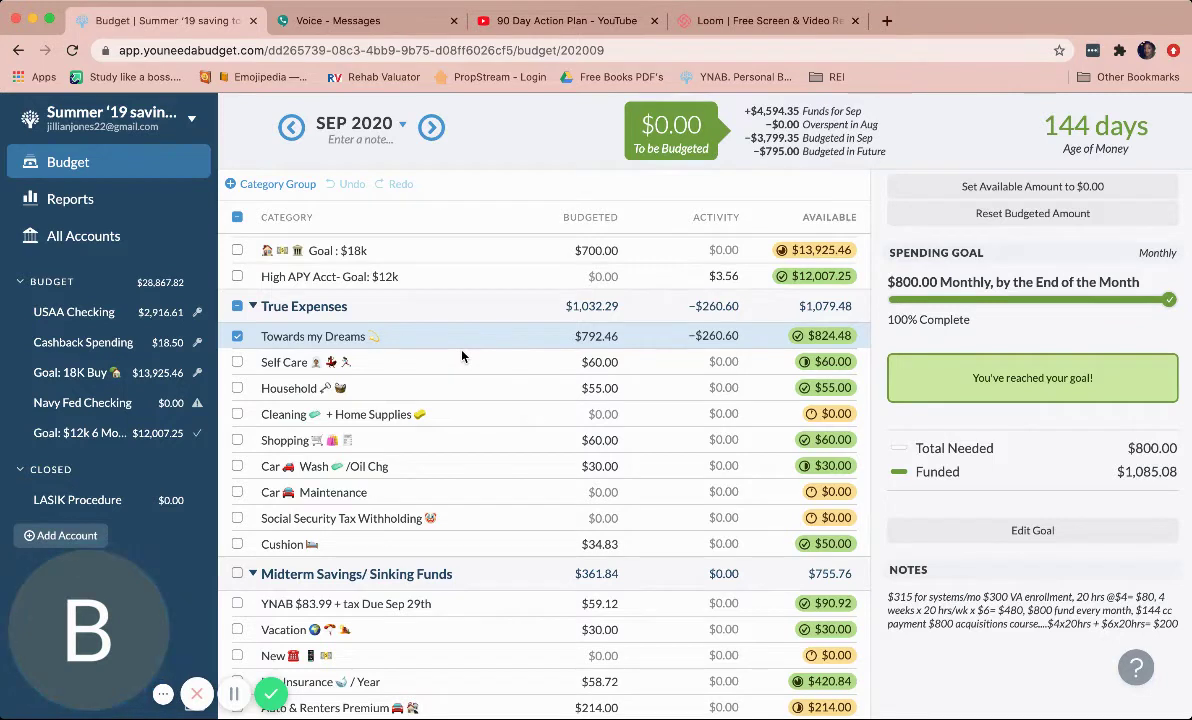
left_click(181, 113)
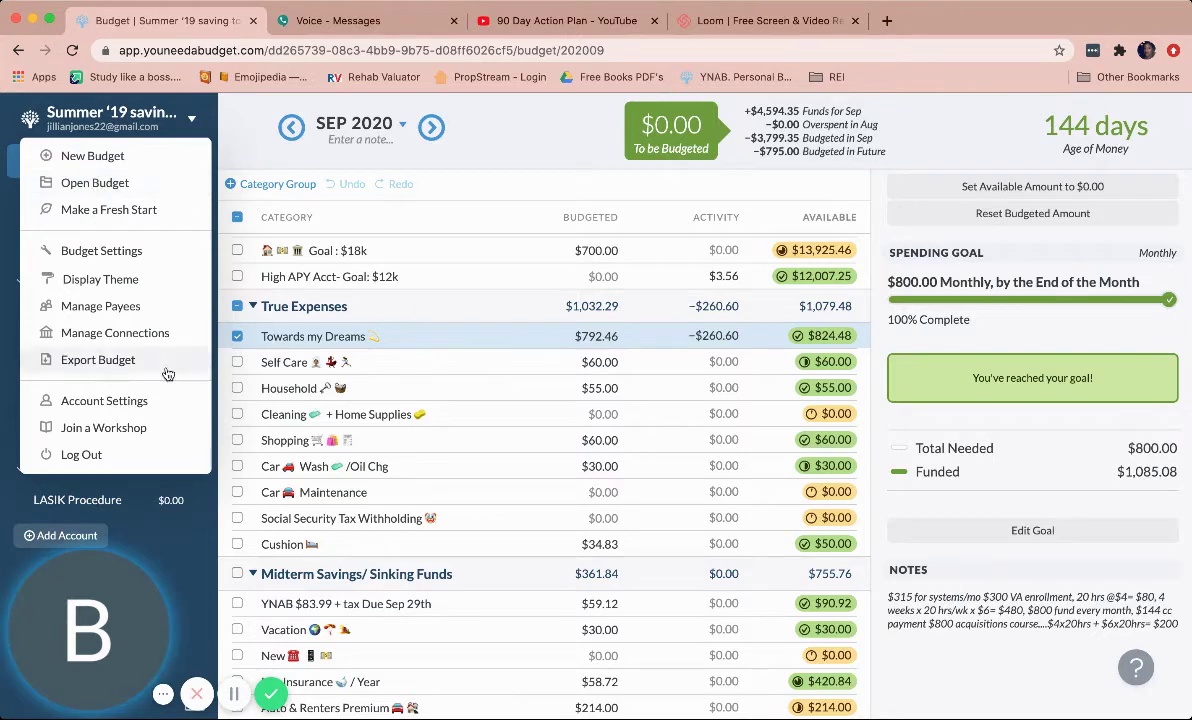
left_click(505, 420)
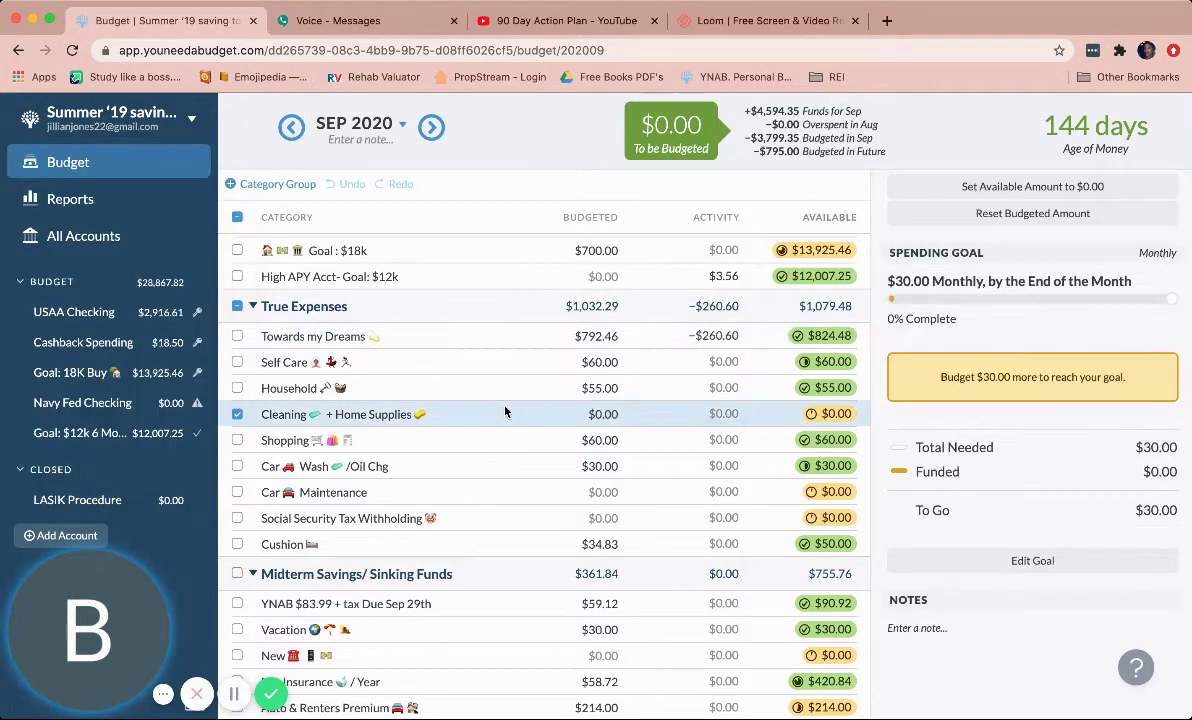
Select the Towards my Dreams category again and look over the category groups below it through Just for Fun
left_click(434, 347)
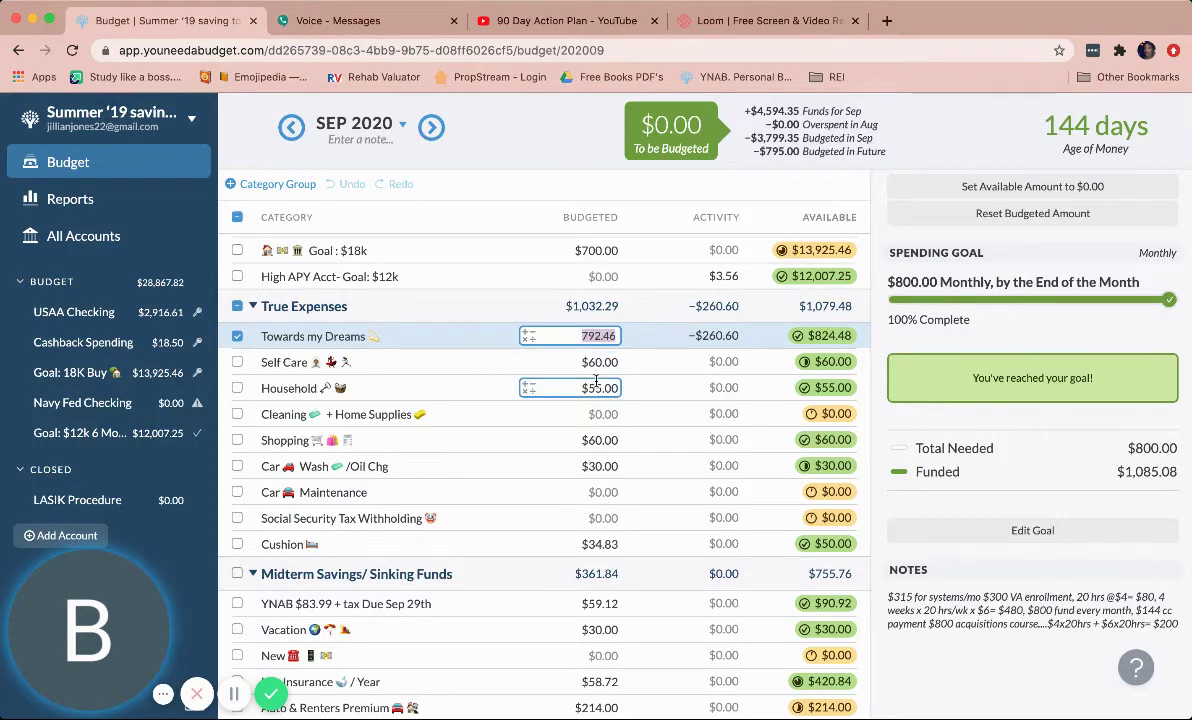
scroll(459, 412, "down", 3)
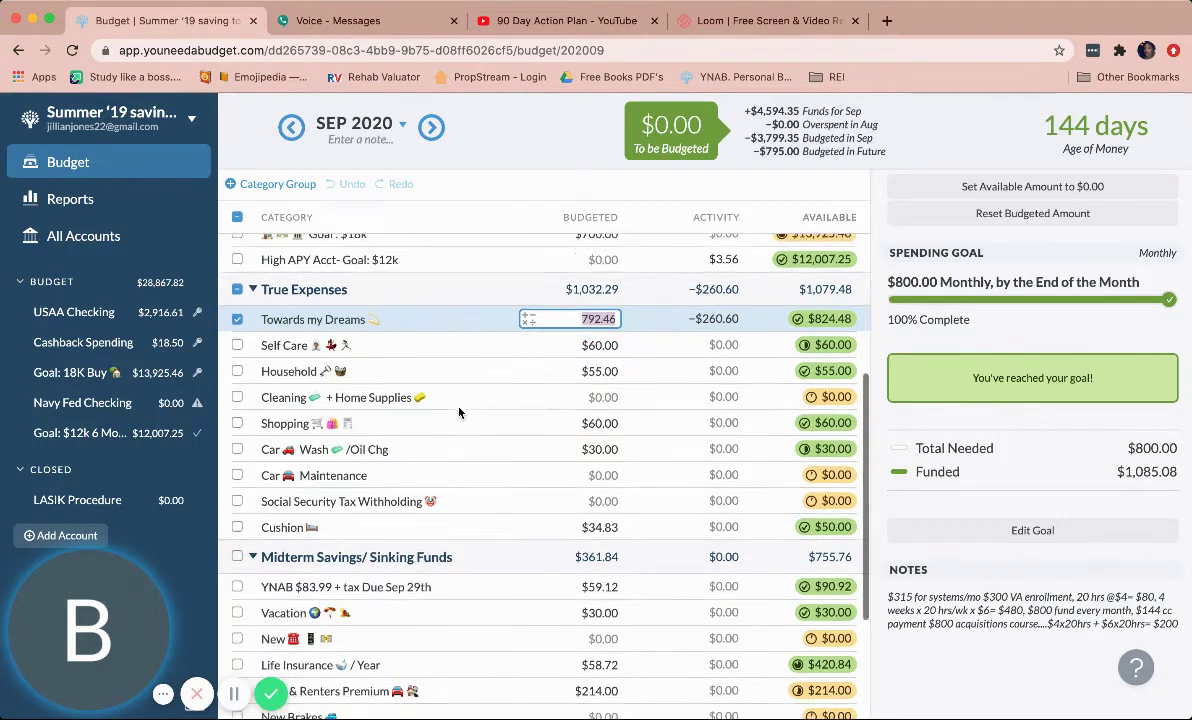
scroll(459, 412, "down", 1)
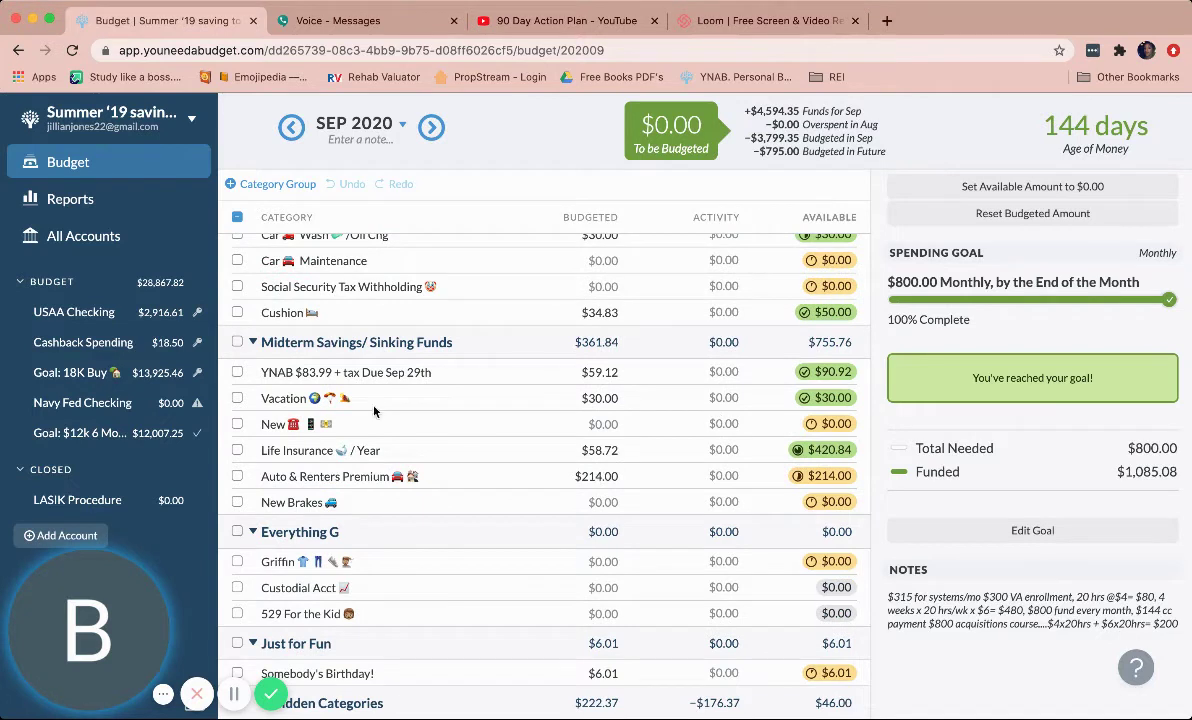
Look over the September 2020 categories in True Expenses, Midterm Savings/ Sinking Funds and Just for Fun, and return to Monthly Expenses
left_click(550, 399)
key("Escape")
scroll(433, 490, "up", 3)
scroll(433, 491, "up", 1)
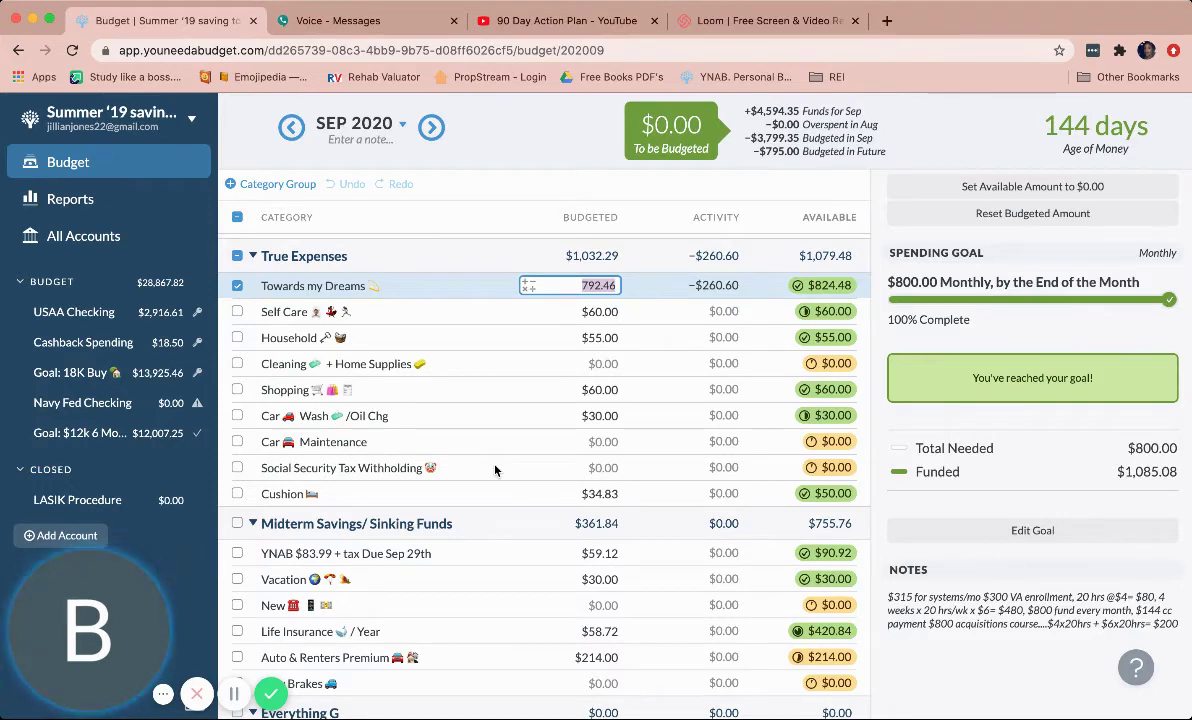
scroll(598, 449, "down", 3)
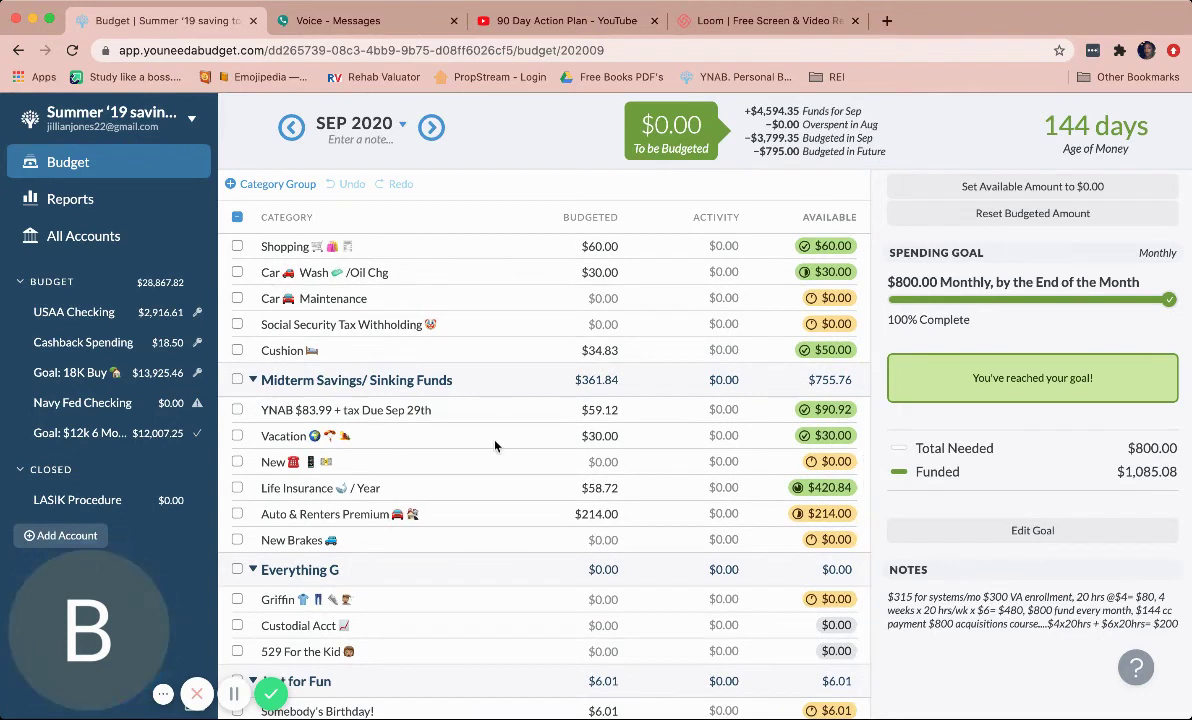
scroll(494, 446, "down", 1)
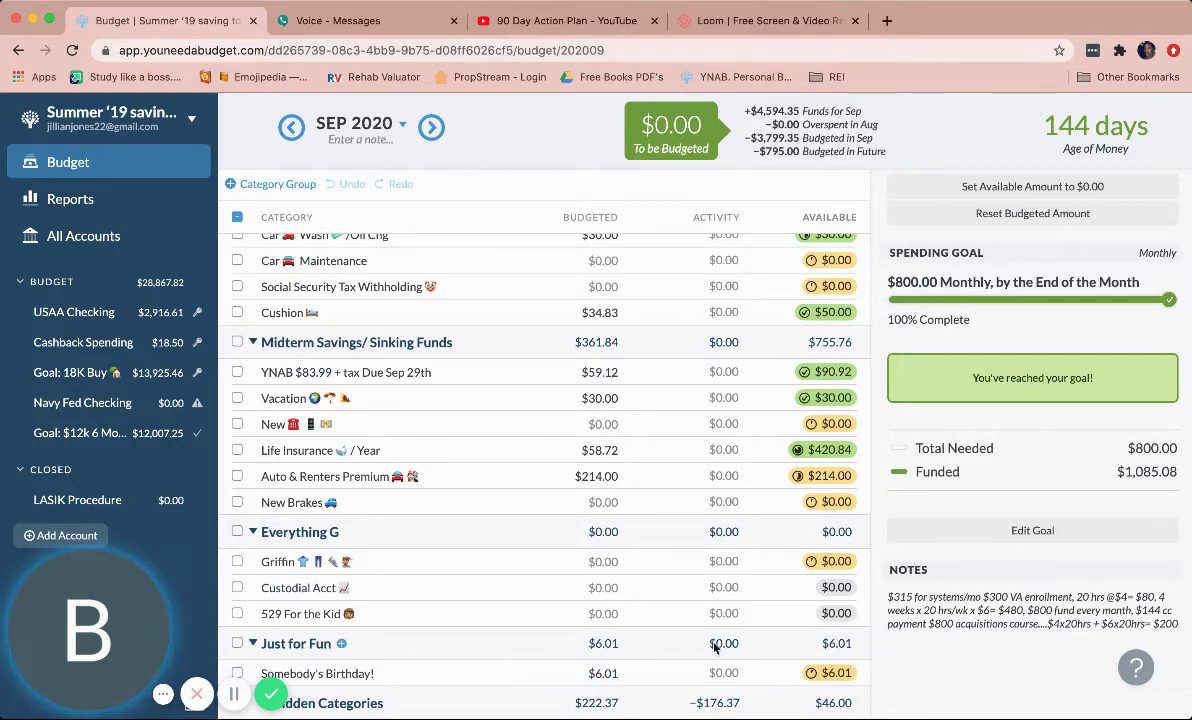
scroll(443, 447, "up", 1)
scroll(443, 447, "up", 15)
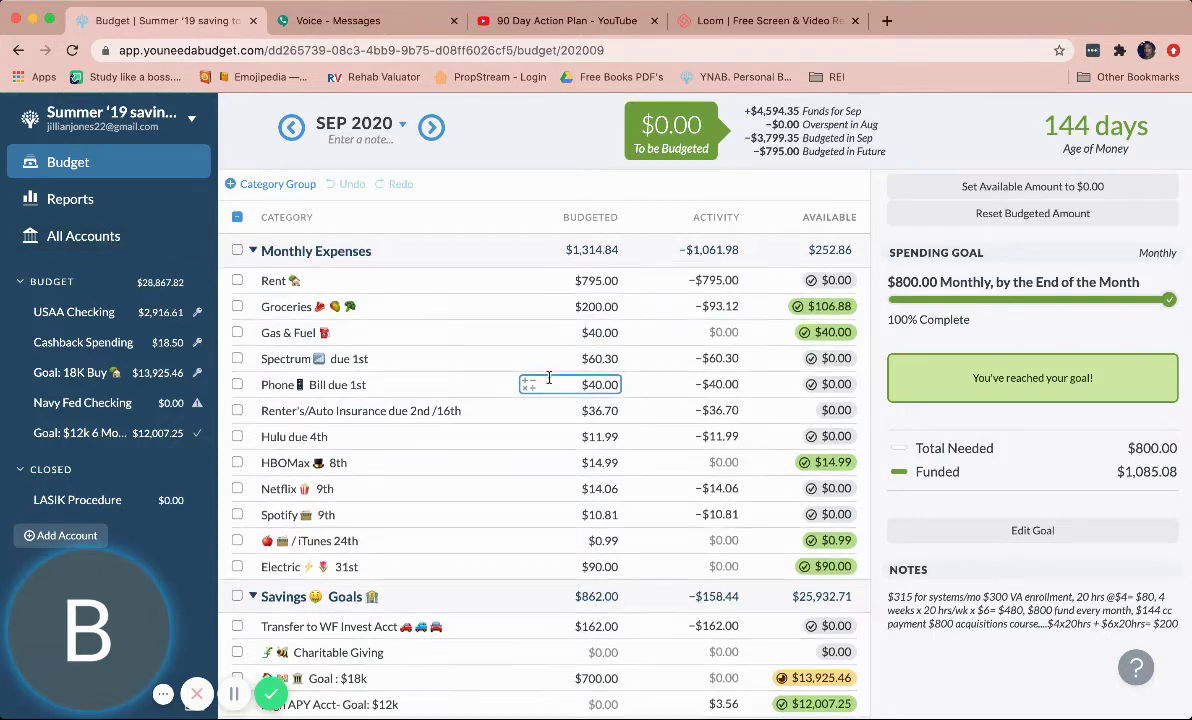
Review the category groups from Monthly Expenses down to Just for Fun, including the budgeted amount of New Brakes
scroll(540, 365, "down", 1)
scroll(540, 350, "up", 1)
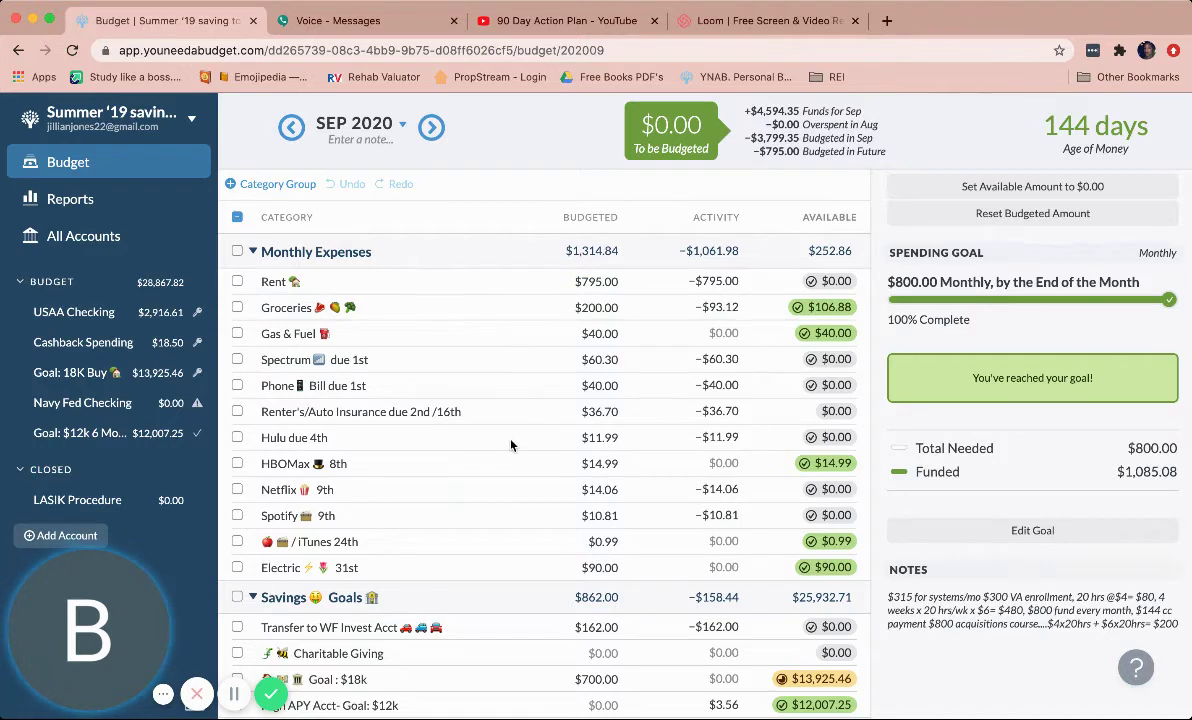
scroll(510, 444, "down", 5)
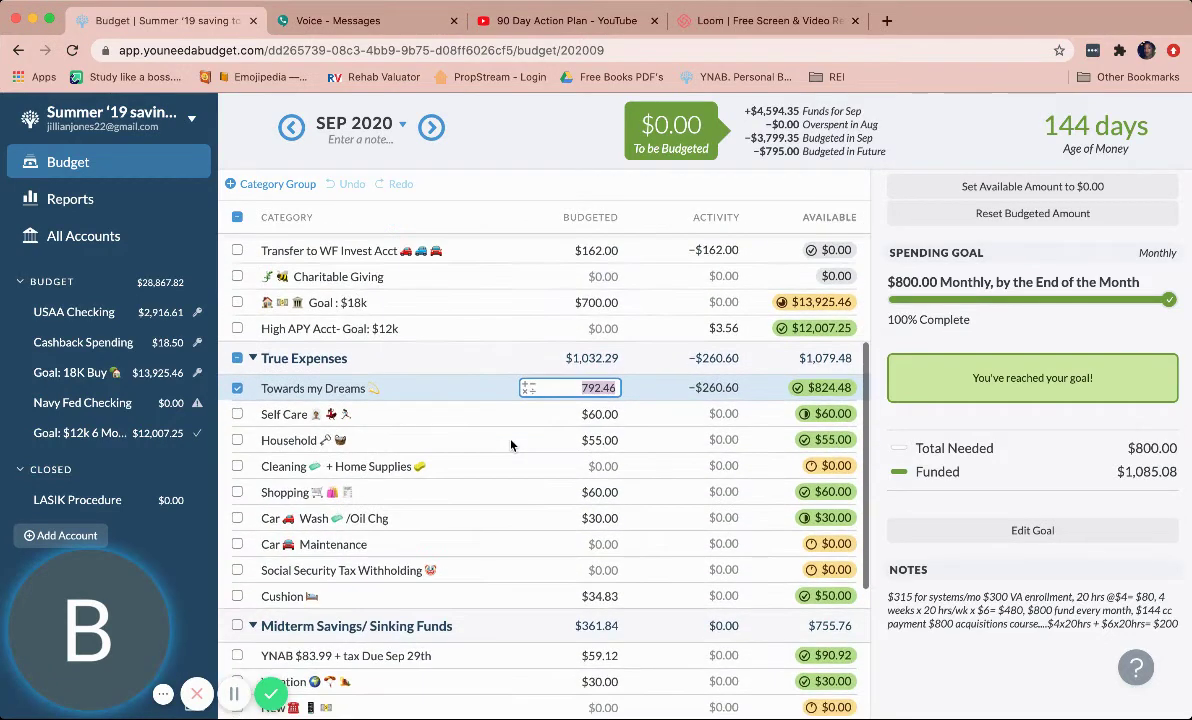
scroll(510, 444, "down", 3)
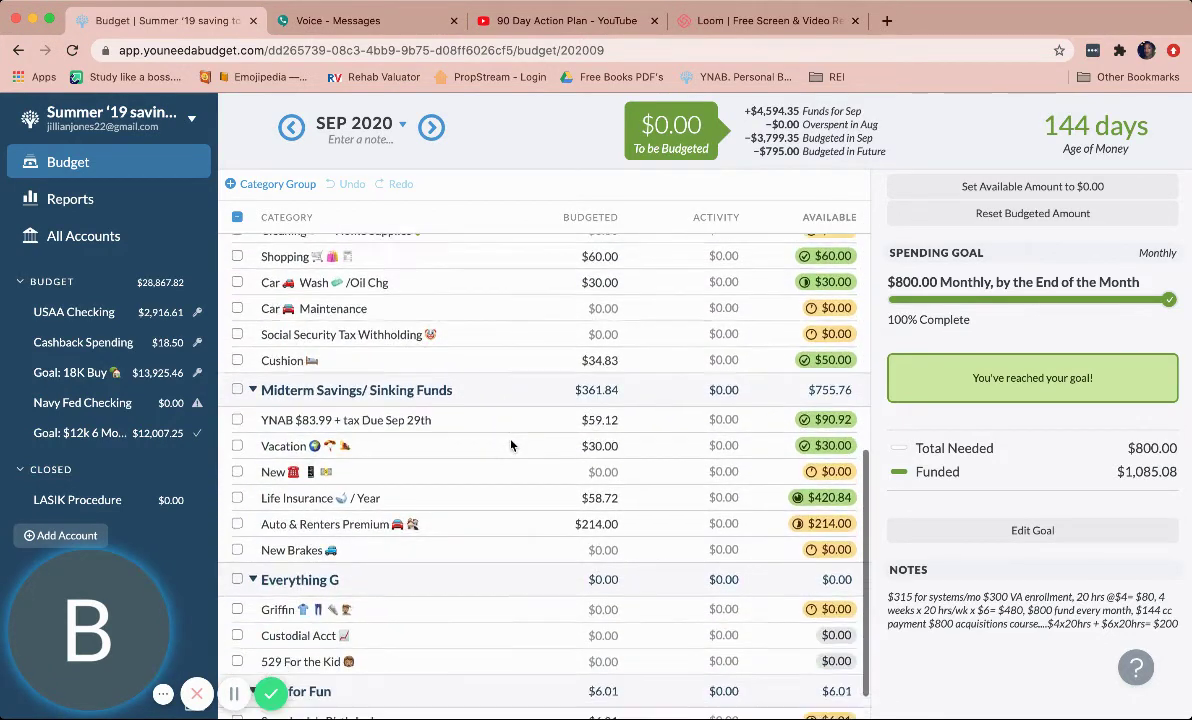
scroll(512, 444, "down", 1)
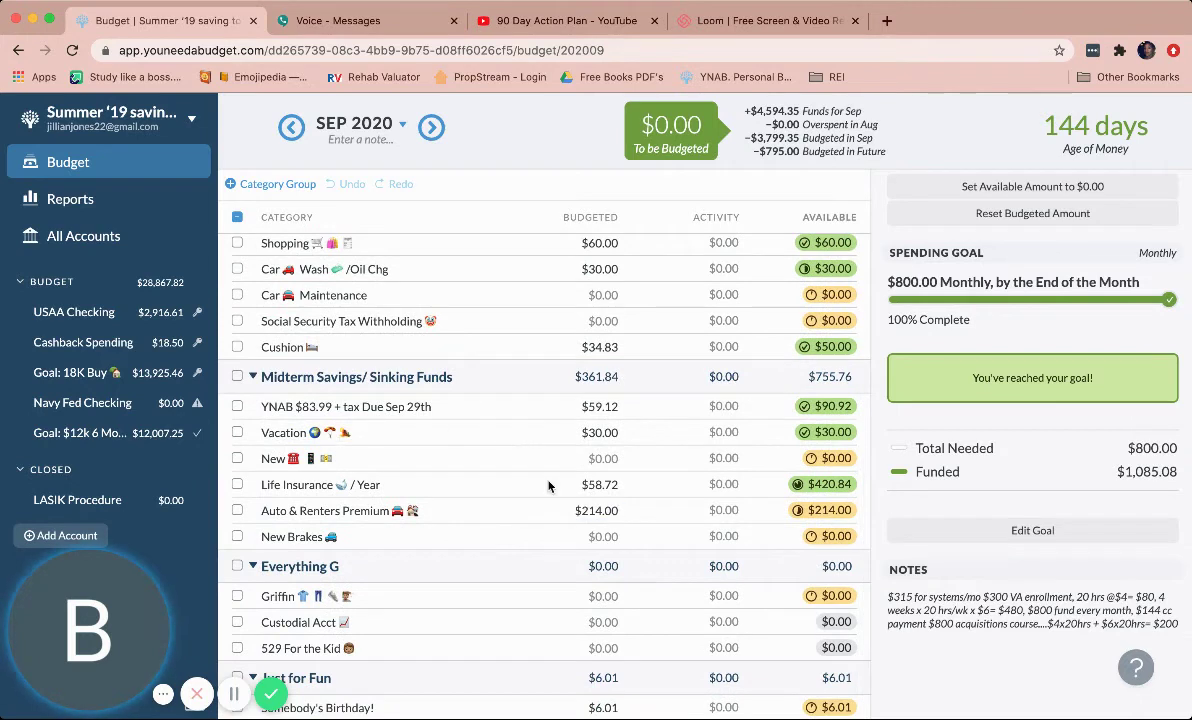
scroll(362, 453, "down", 1)
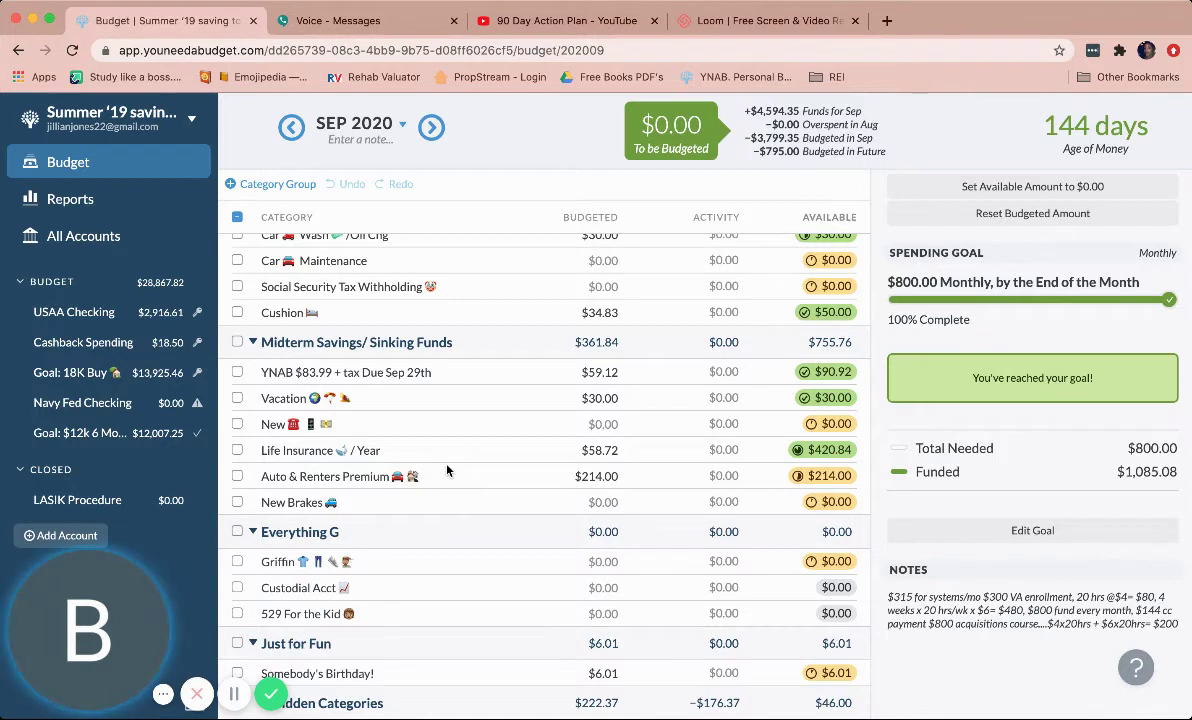
left_click(560, 501)
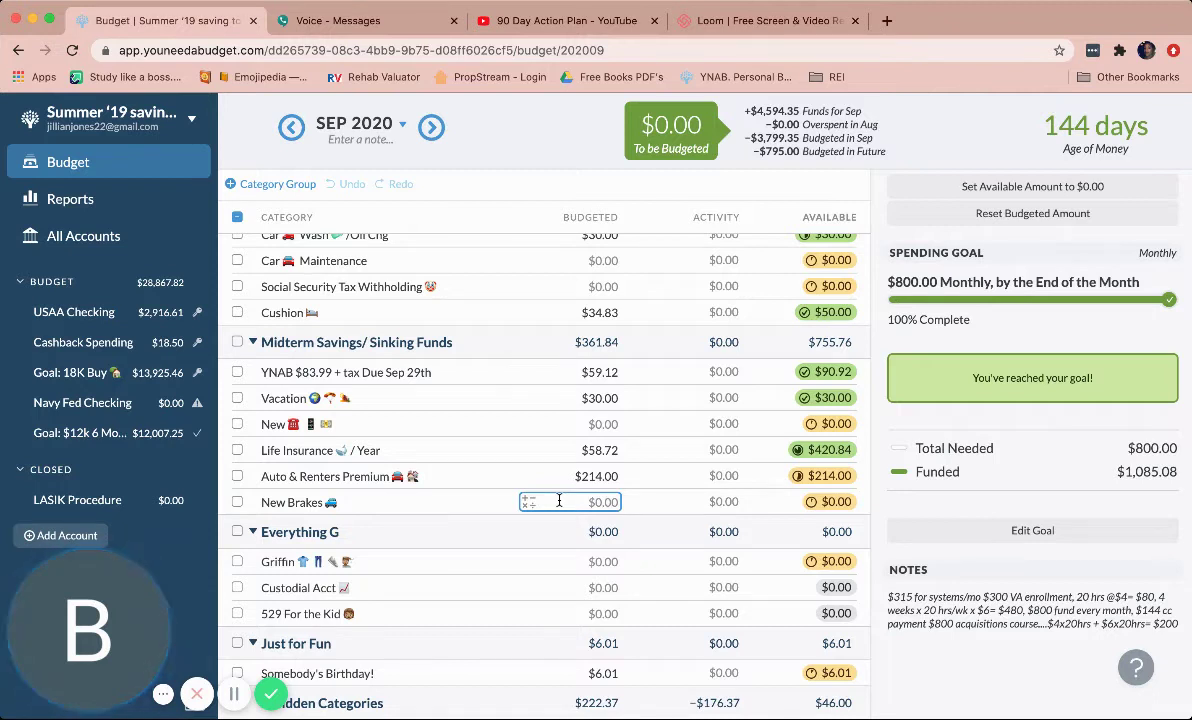
key("Escape")
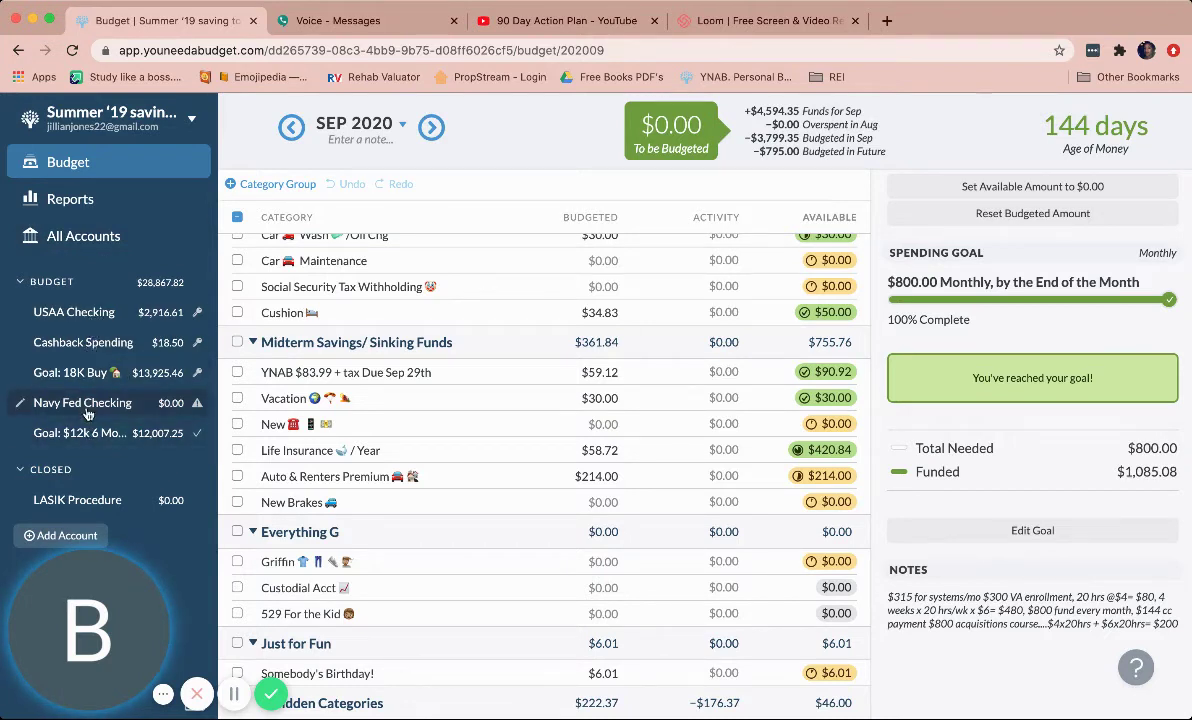
left_click(234, 694)
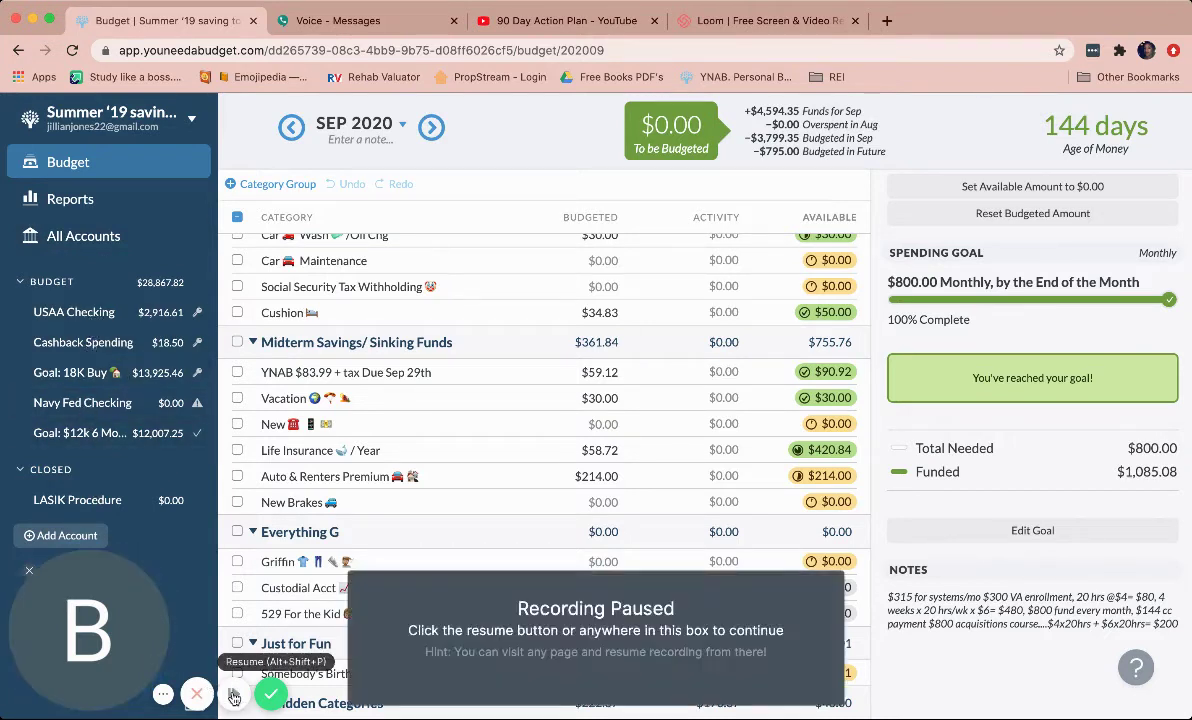
left_click(234, 694)
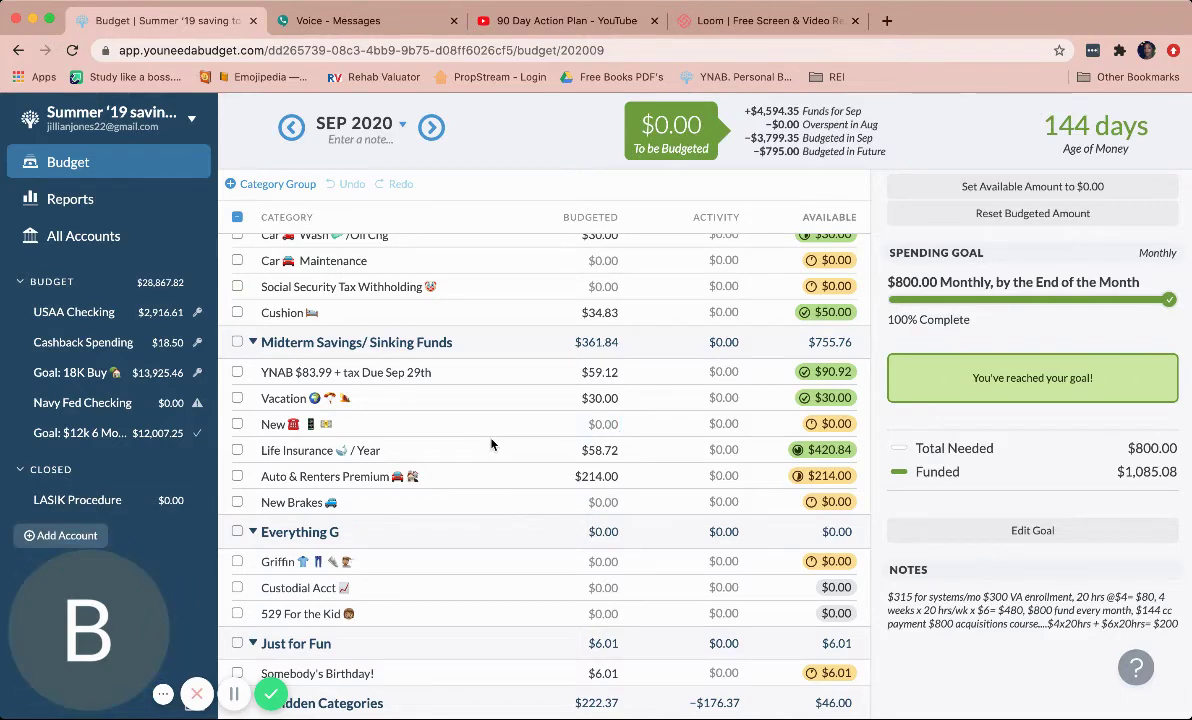
View the spending goal of the Netflix category under Monthly Expenses and clear its selection
scroll(491, 444, "up", 10)
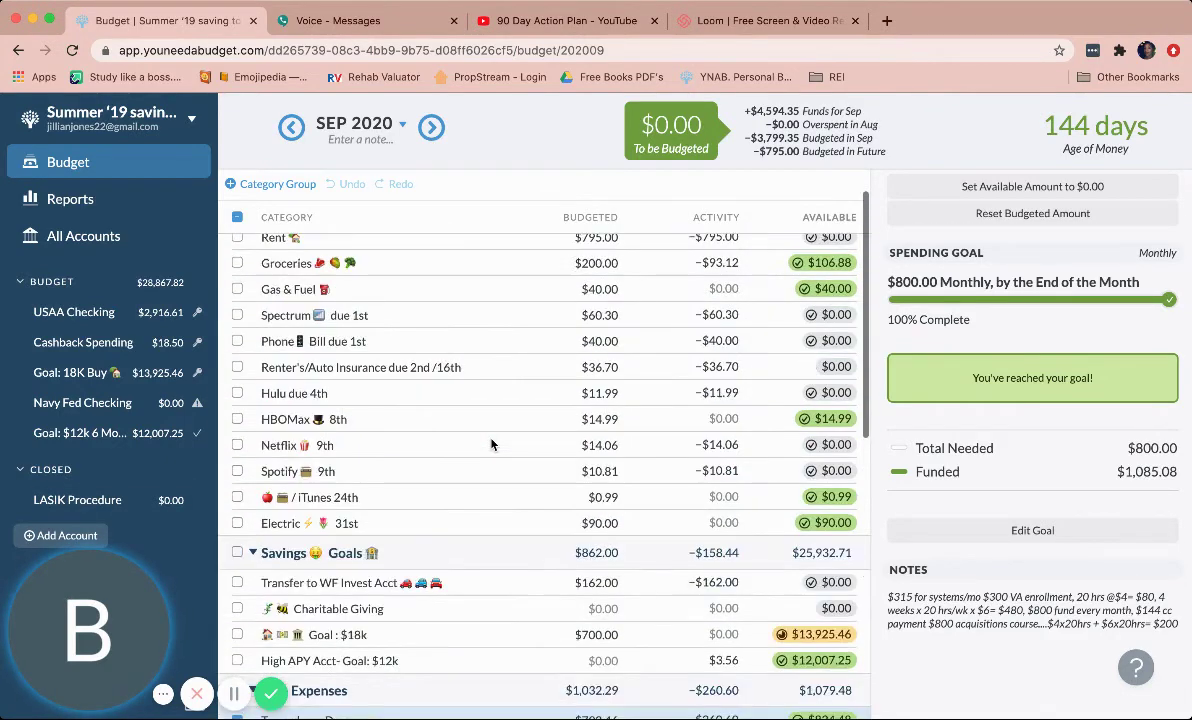
scroll(491, 444, "up", 2)
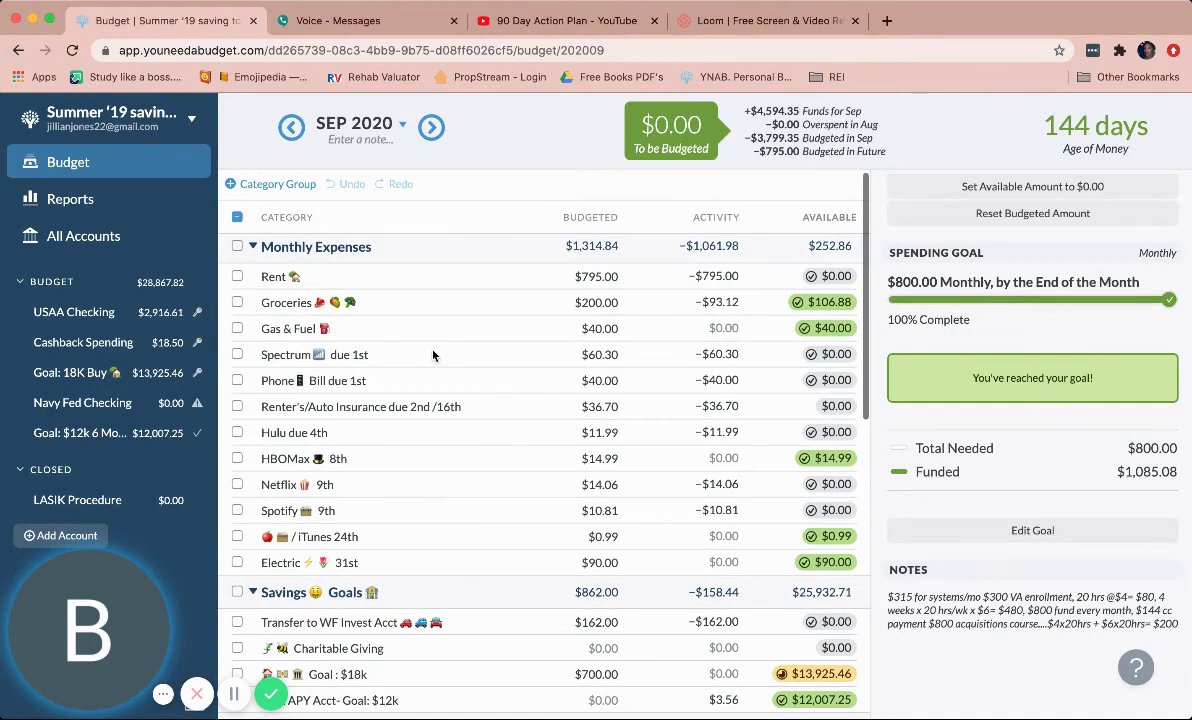
left_click(486, 481)
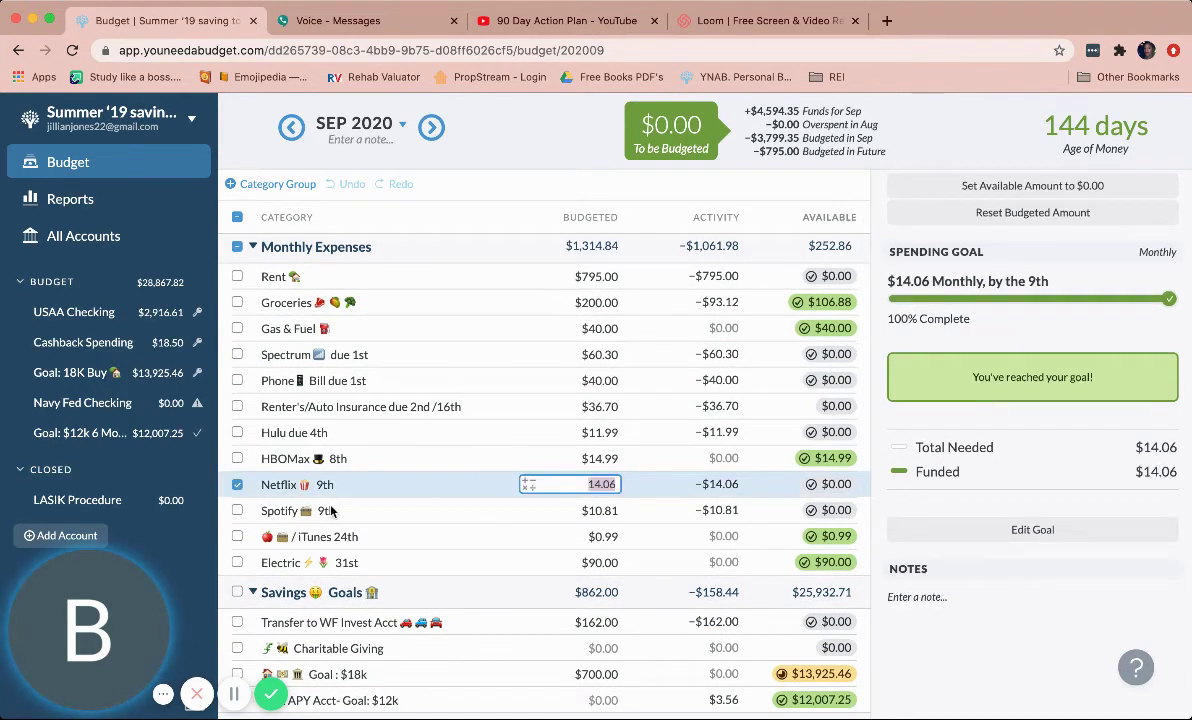
left_click(238, 485)
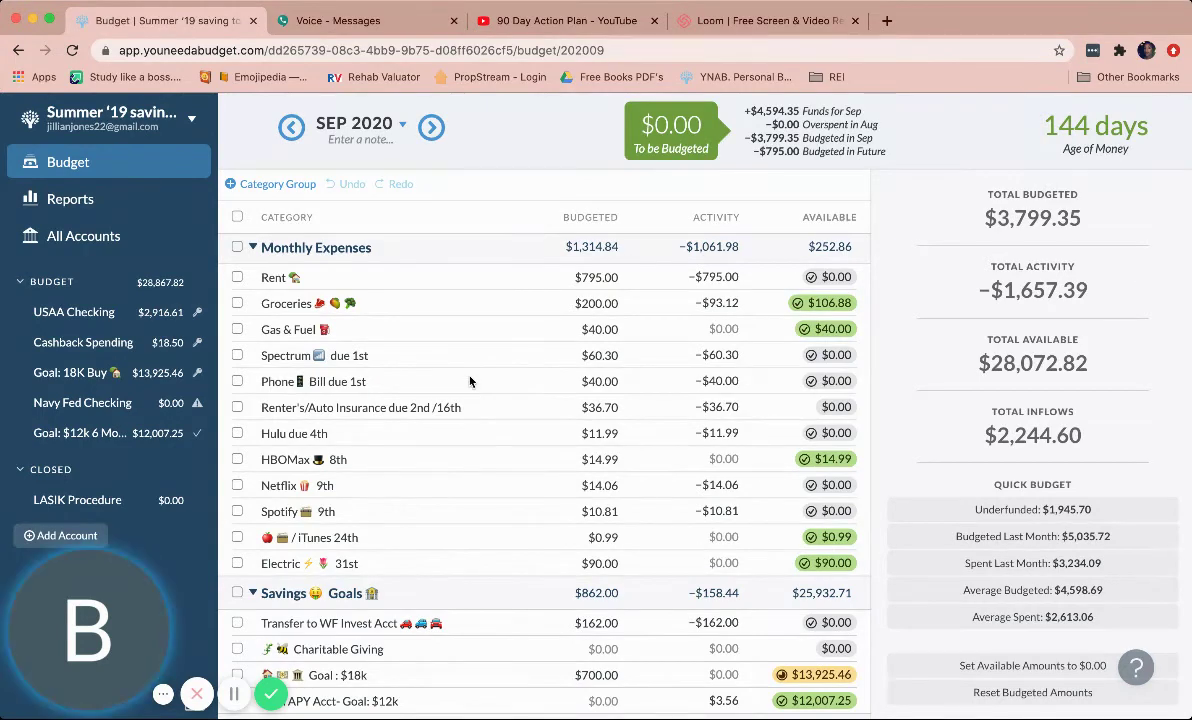
View the details and spending goal of the Auto & Renters Premium category under Midterm Savings/ Sinking Funds
scroll(470, 381, "down", 3)
scroll(470, 381, "down", 4)
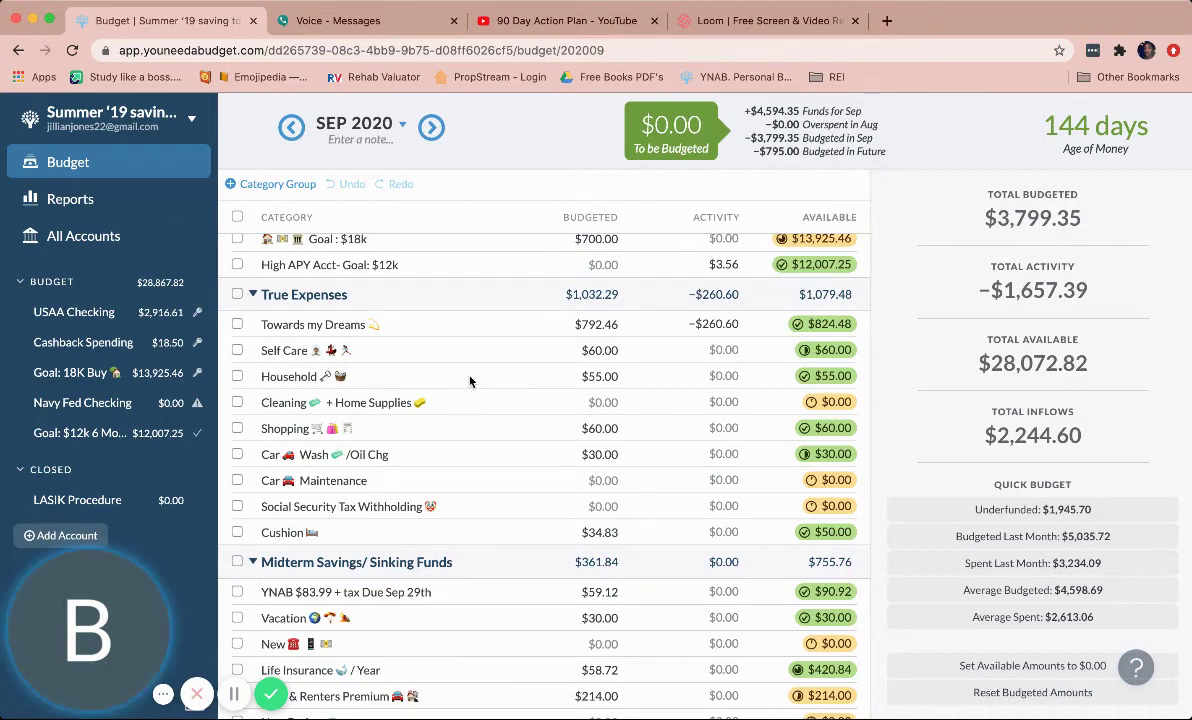
scroll(470, 380, "down", 4)
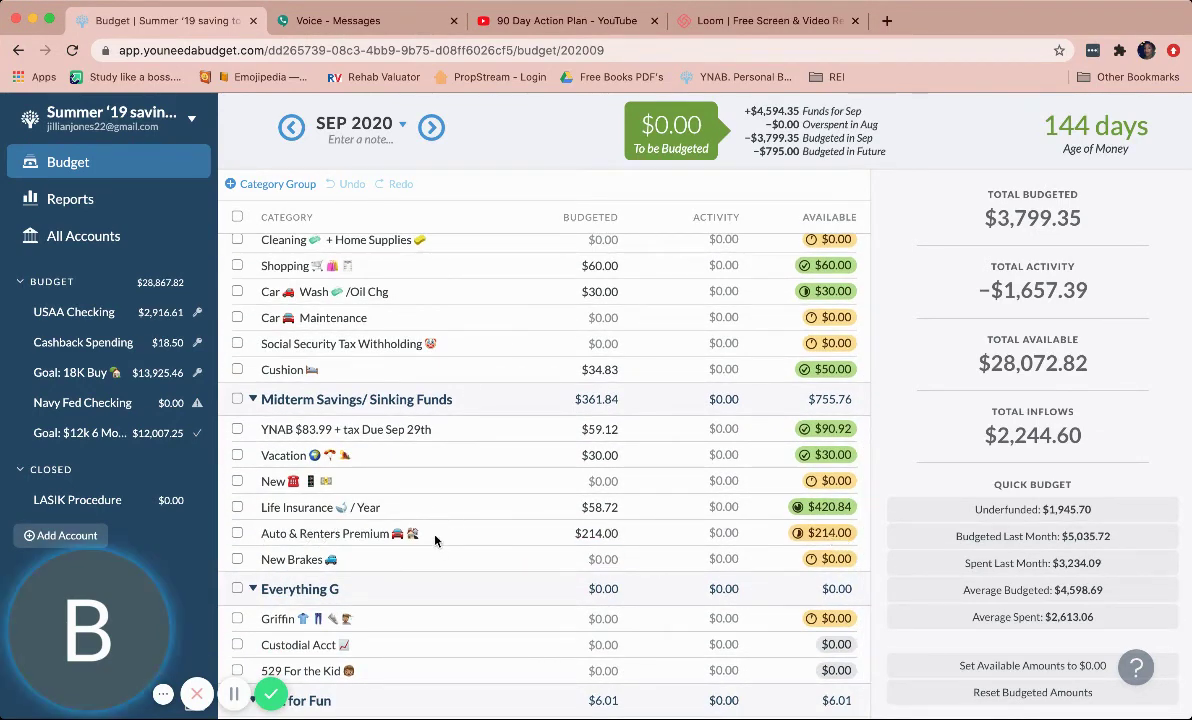
left_click(476, 536)
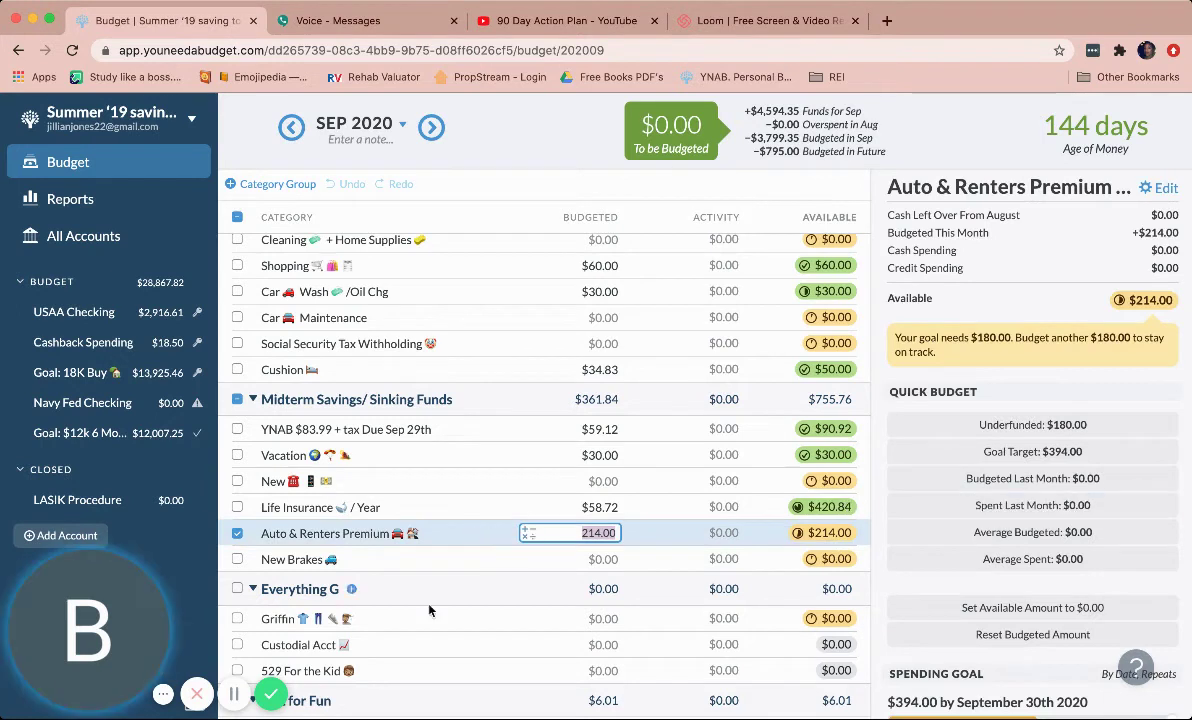
left_click(233, 697)
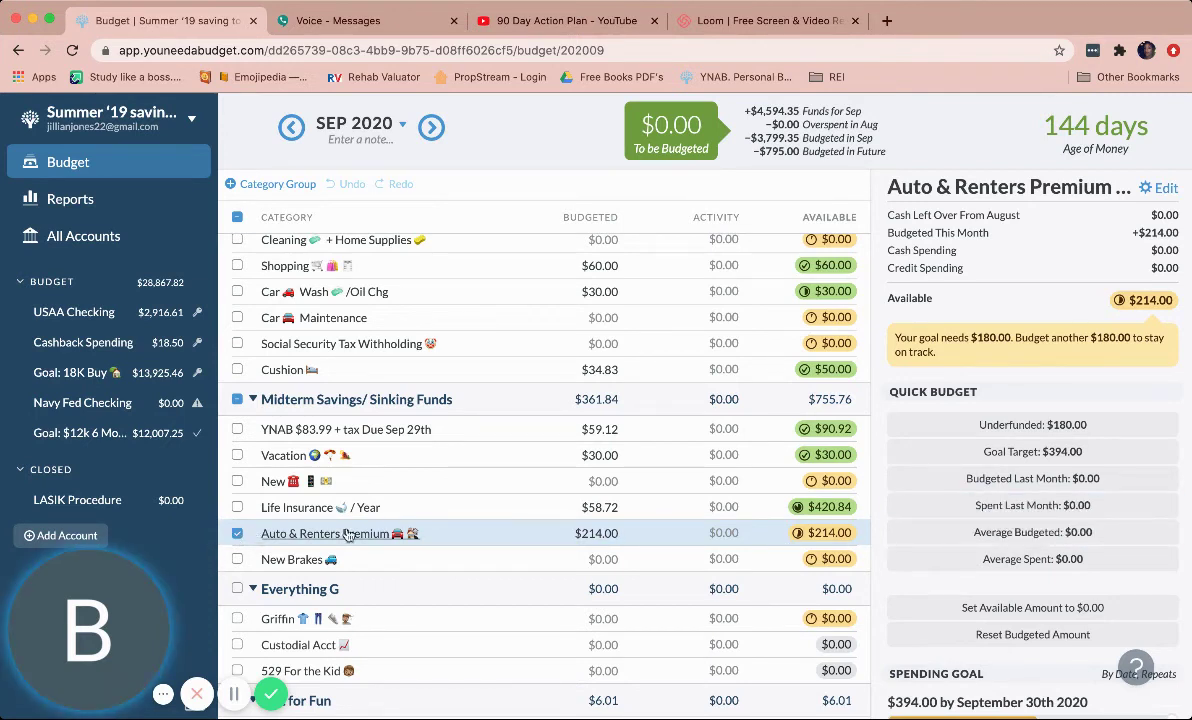
Look over all category groups from Monthly Expenses to Just for Fun, keeping Auto & Renters Premium selected
scroll(455, 268, "up", 10)
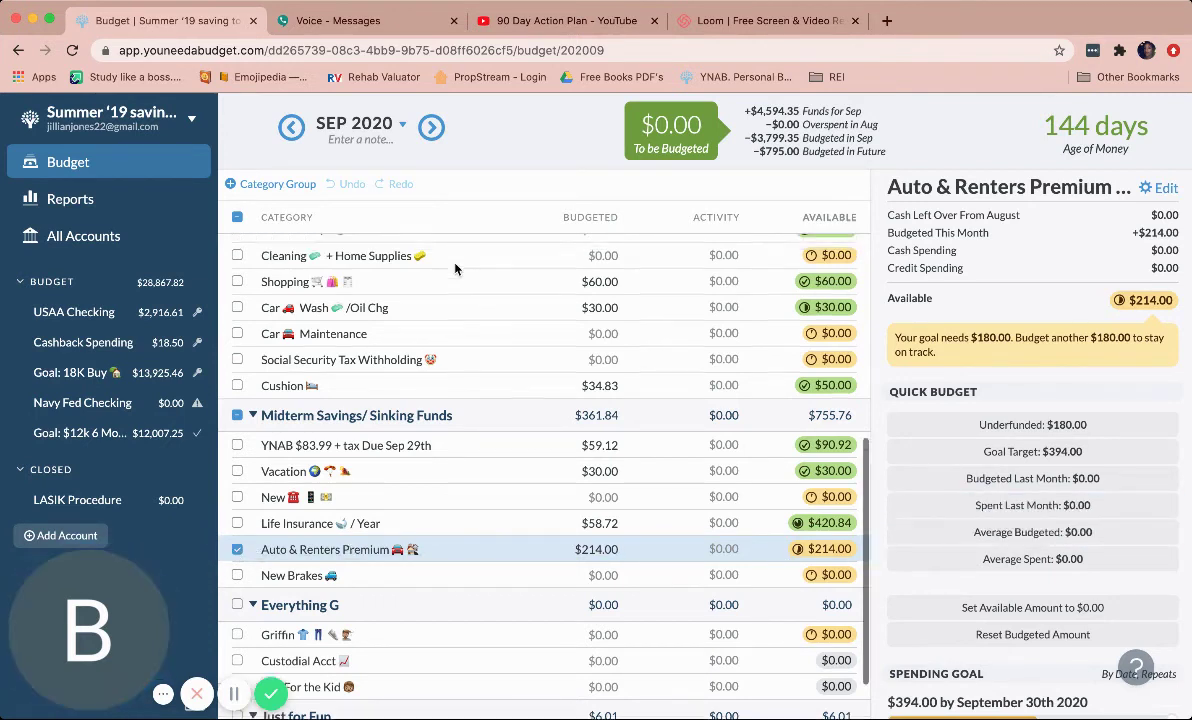
scroll(455, 268, "up", 2)
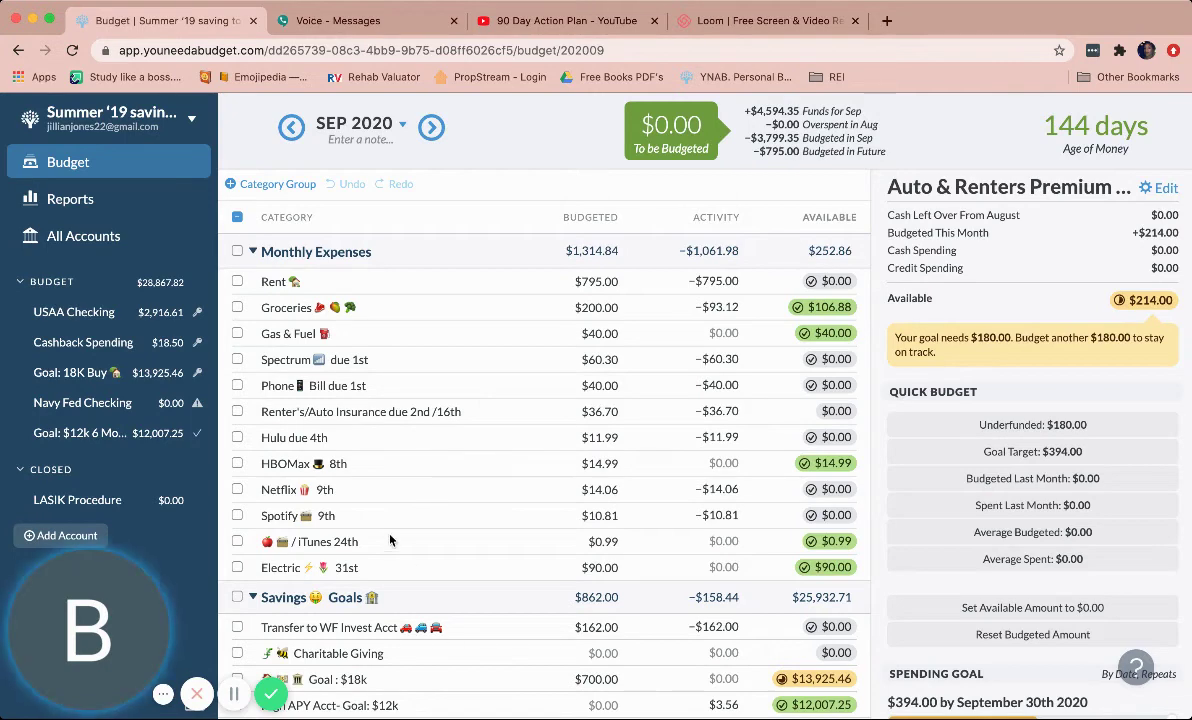
scroll(446, 420, "down", 1)
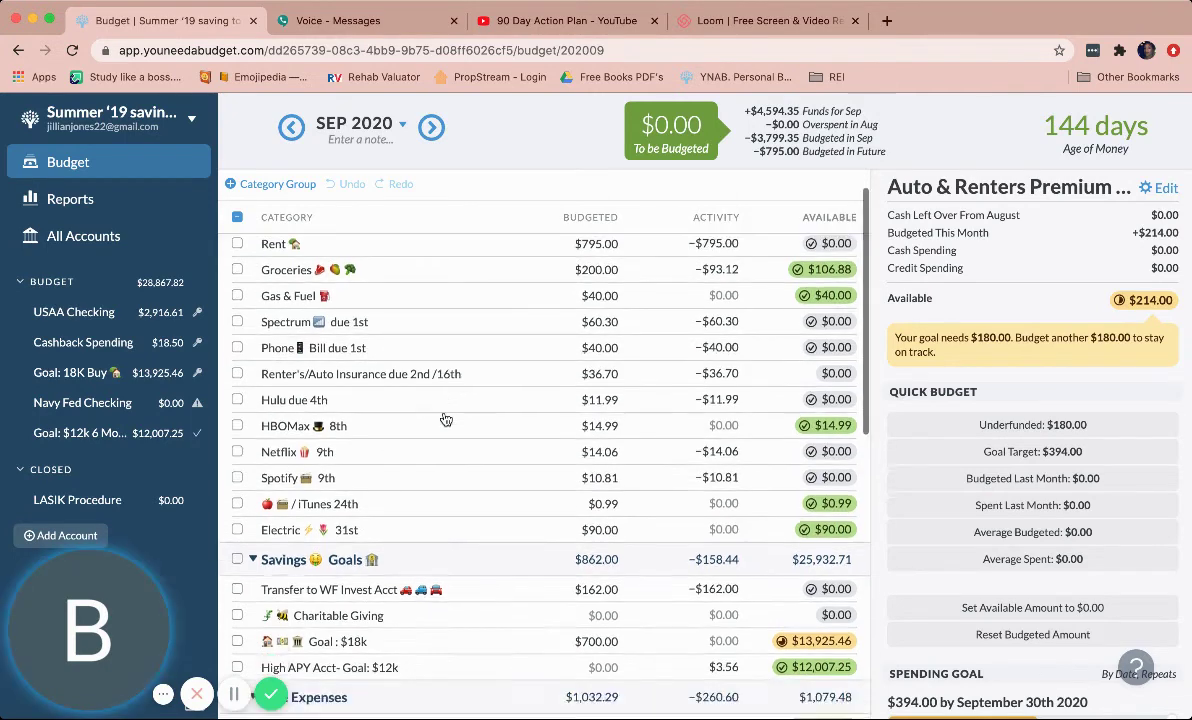
scroll(446, 420, "down", 12)
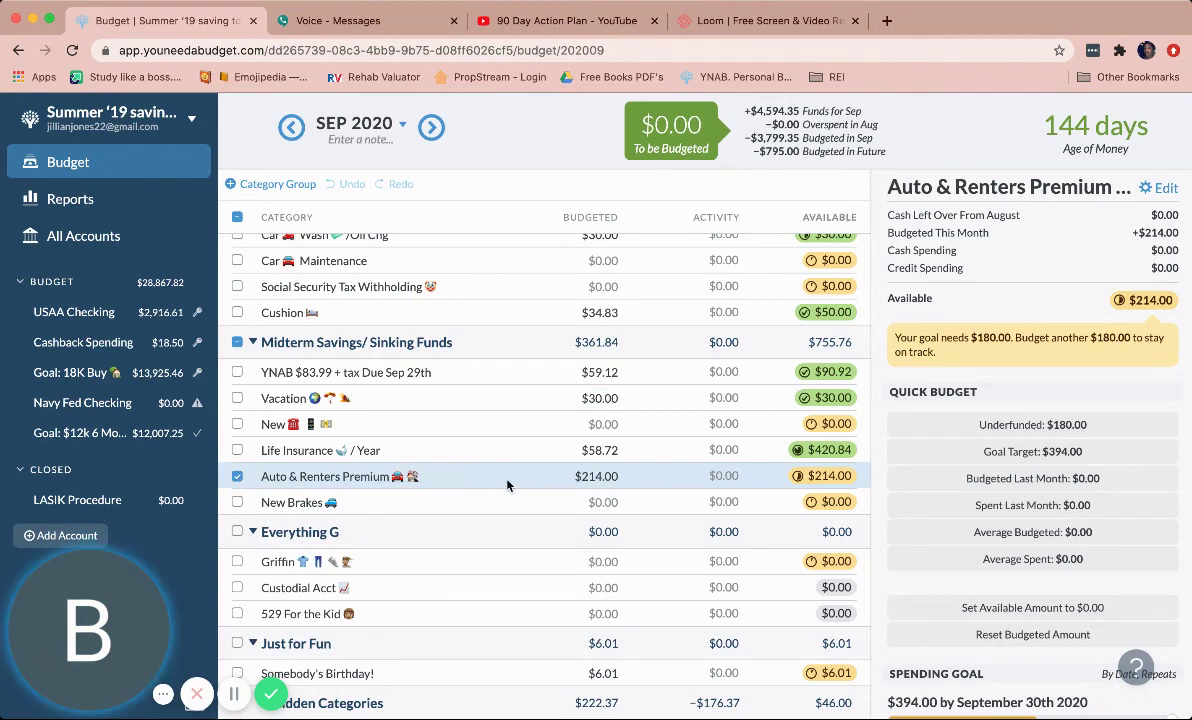
scroll(491, 475, "up", 5)
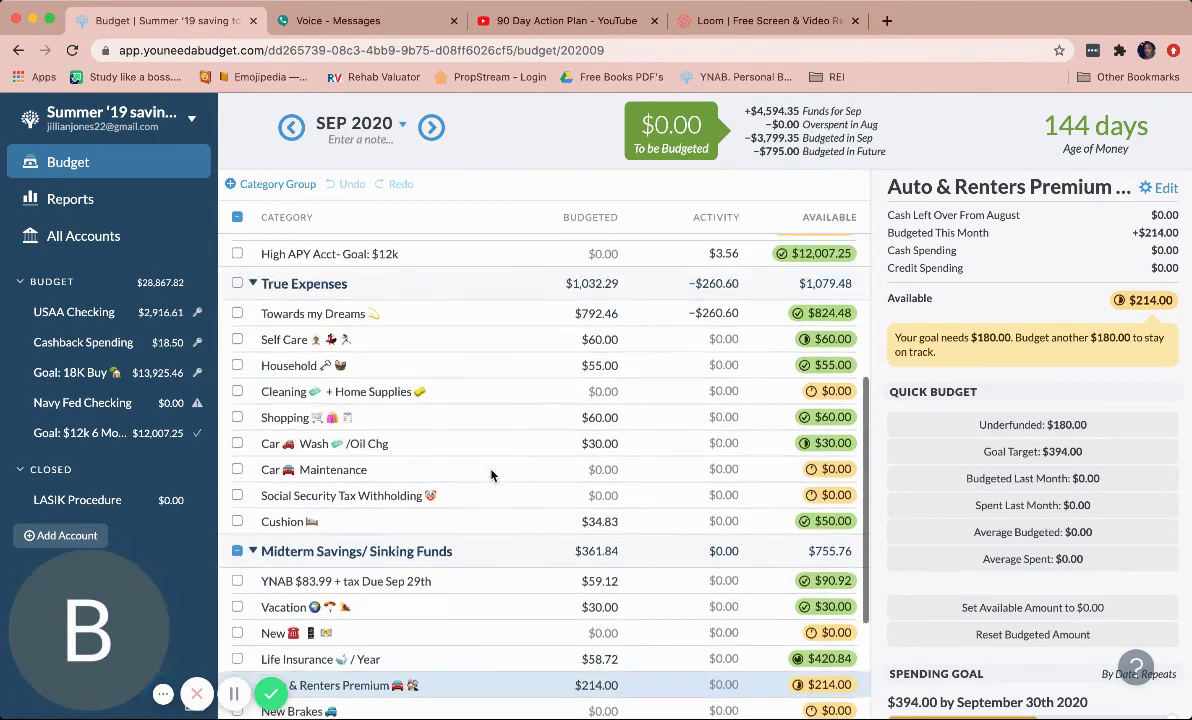
scroll(491, 475, "up", 4)
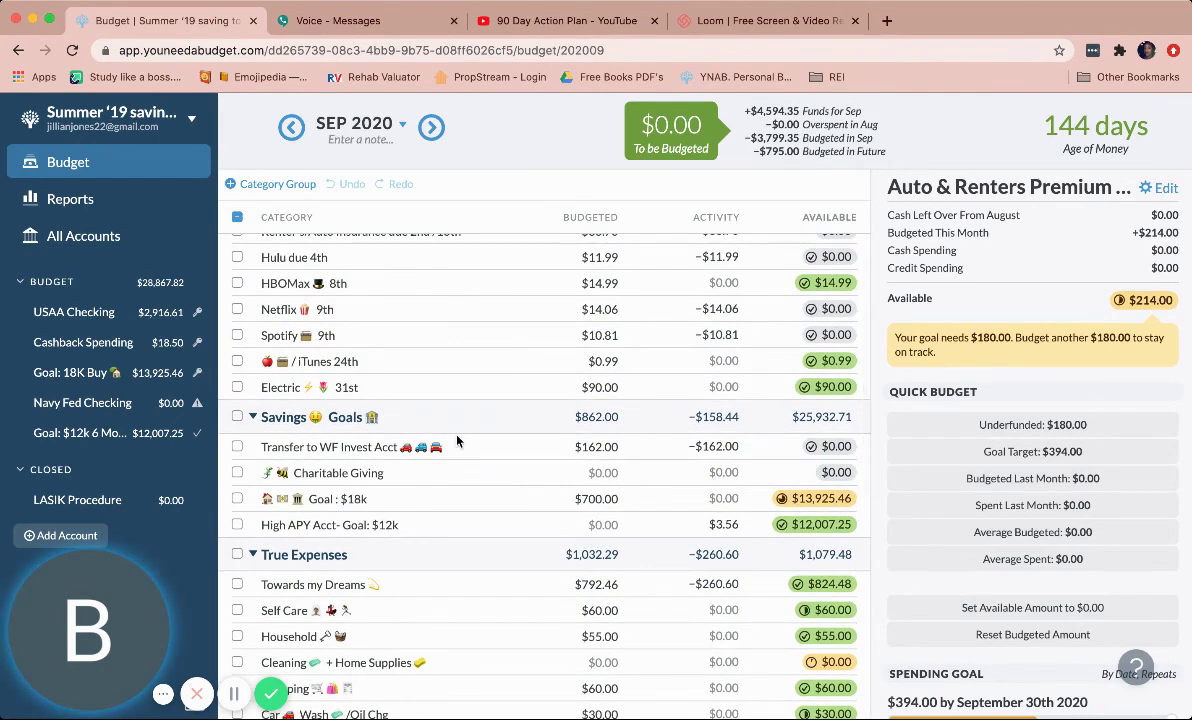
scroll(456, 440, "up", 3)
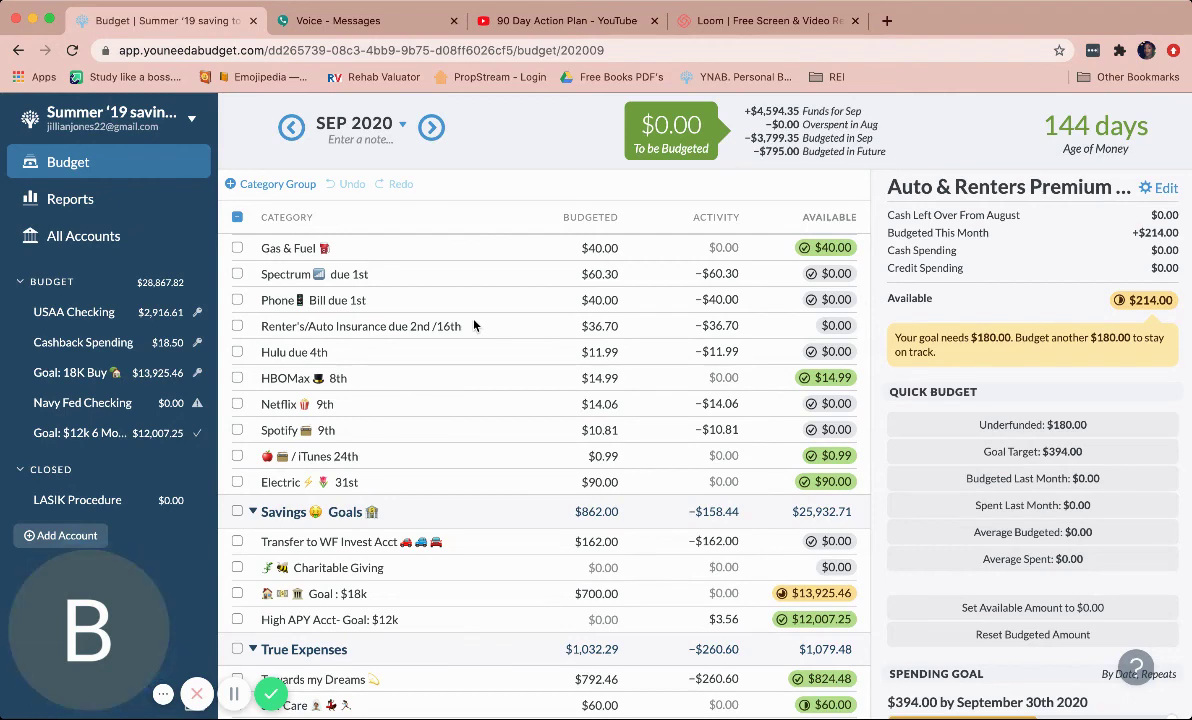
scroll(535, 348, "down", 5)
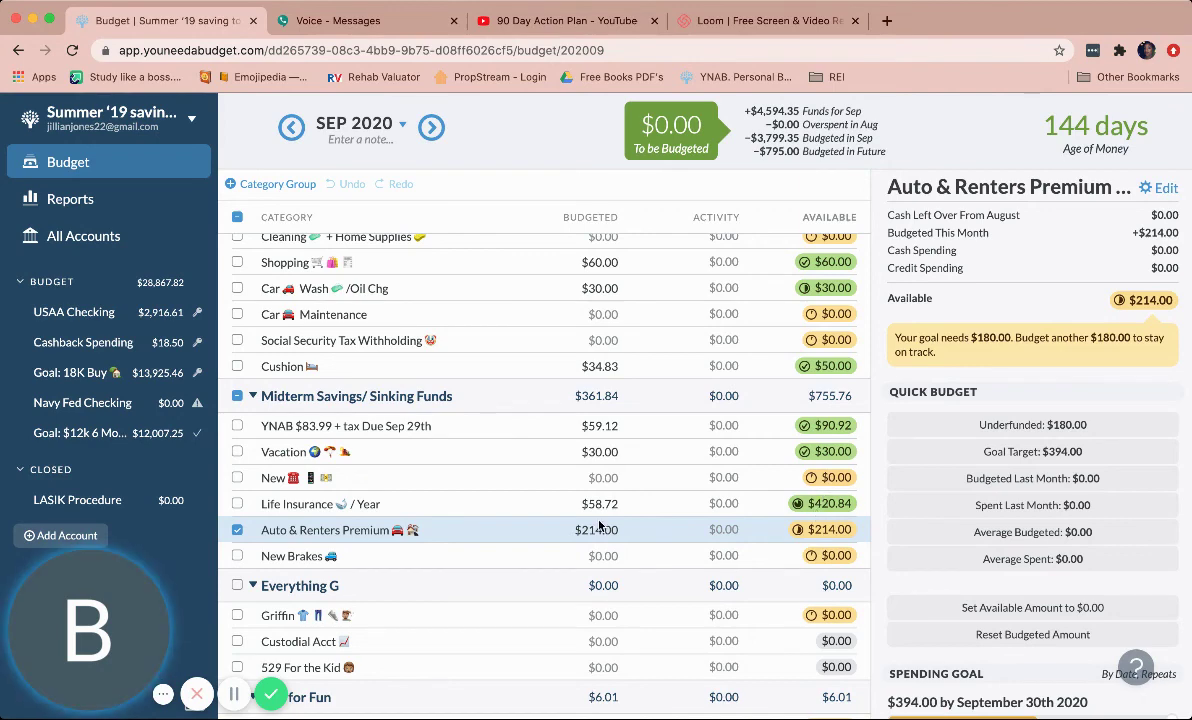
scroll(511, 531, "down", 1)
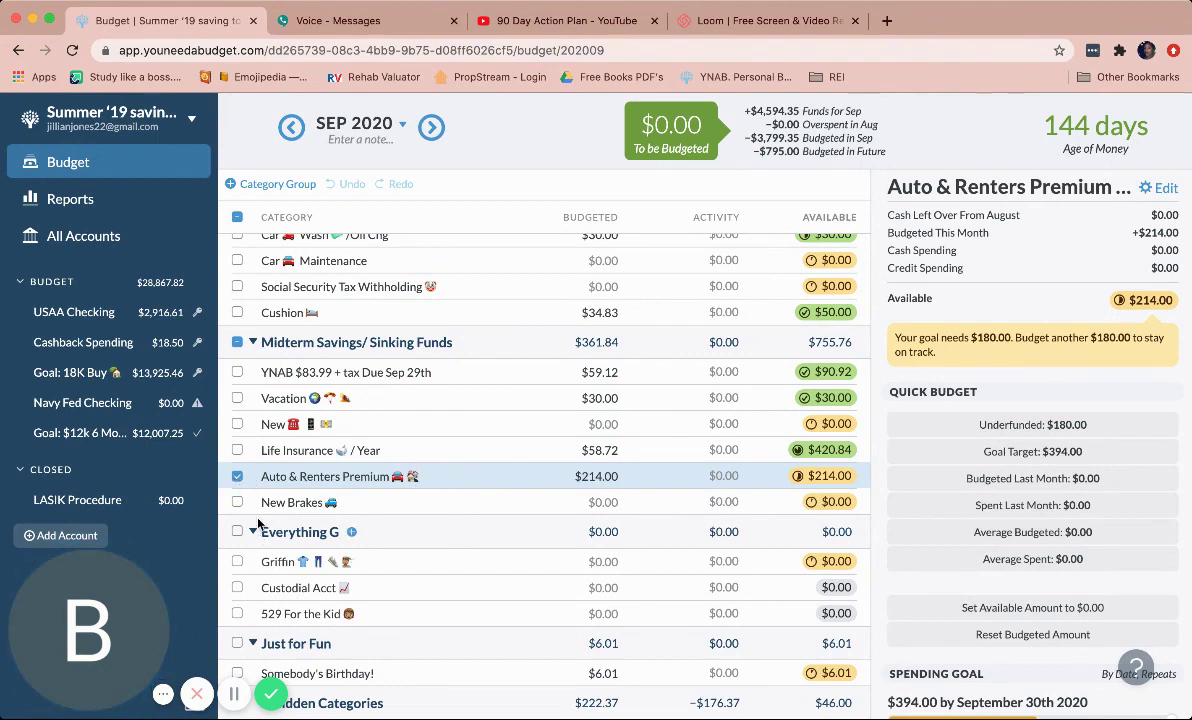
Deselect the Auto & Renters Premium category and look over the category groups from Monthly Expenses to Just for Fun again
left_click(238, 477)
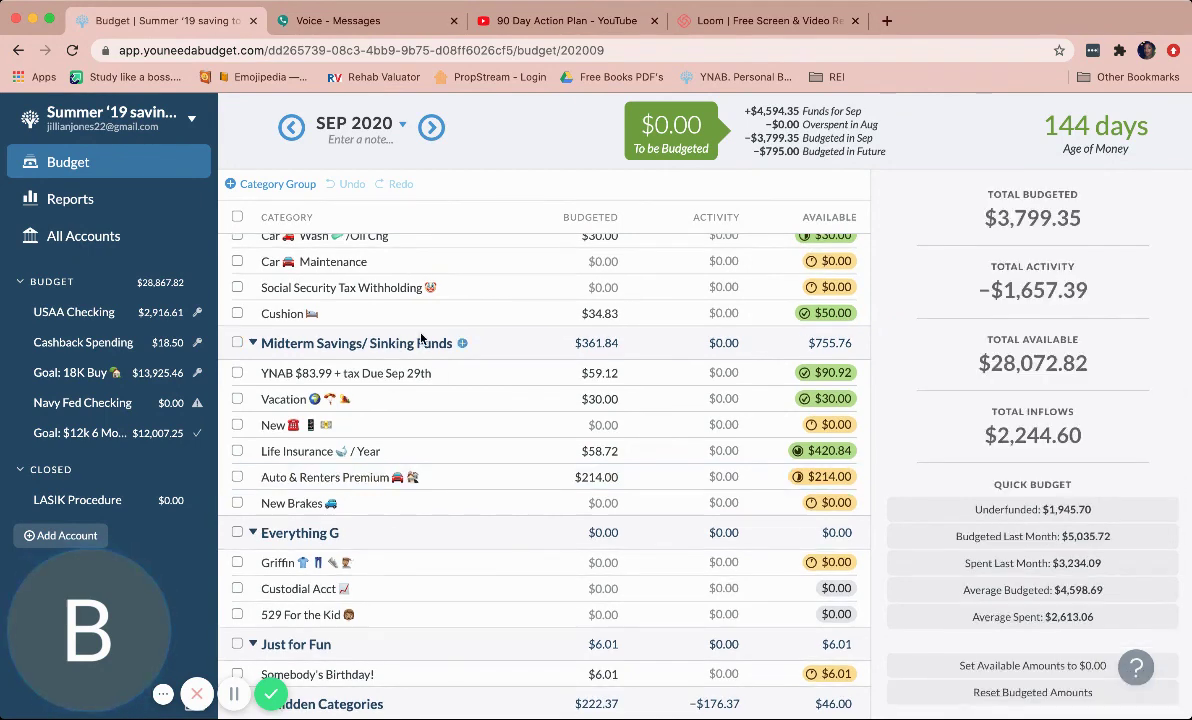
scroll(391, 309, "up", 10)
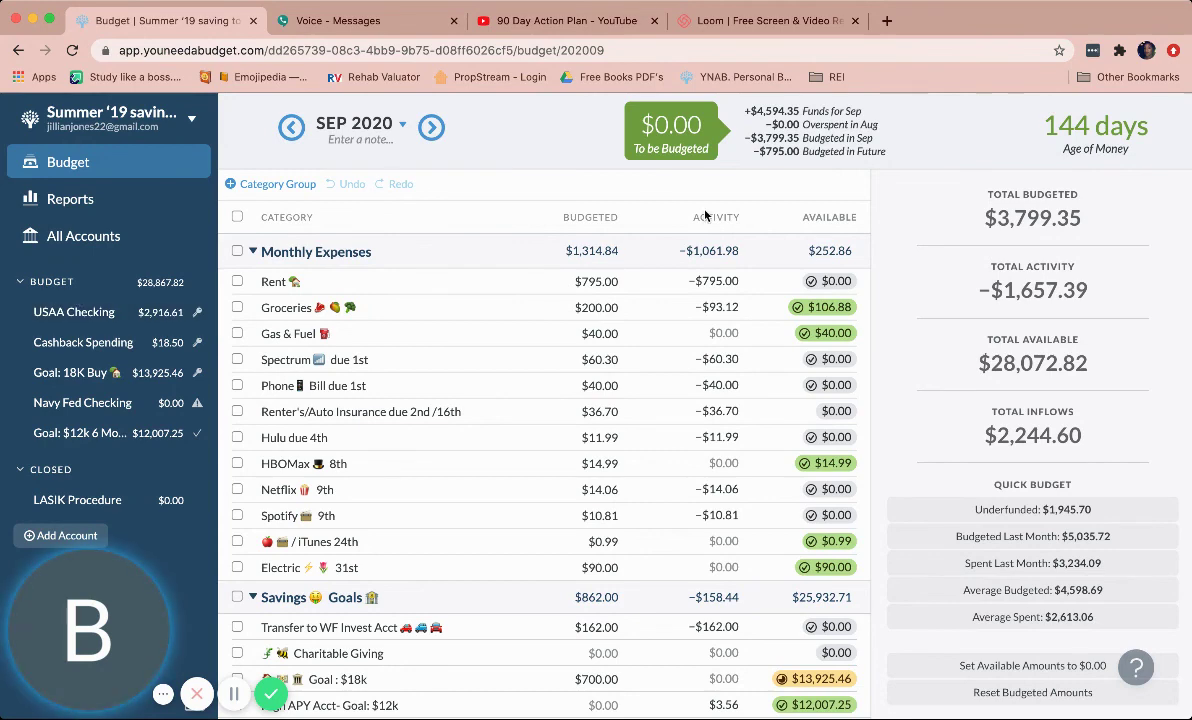
scroll(510, 452, "down", 10)
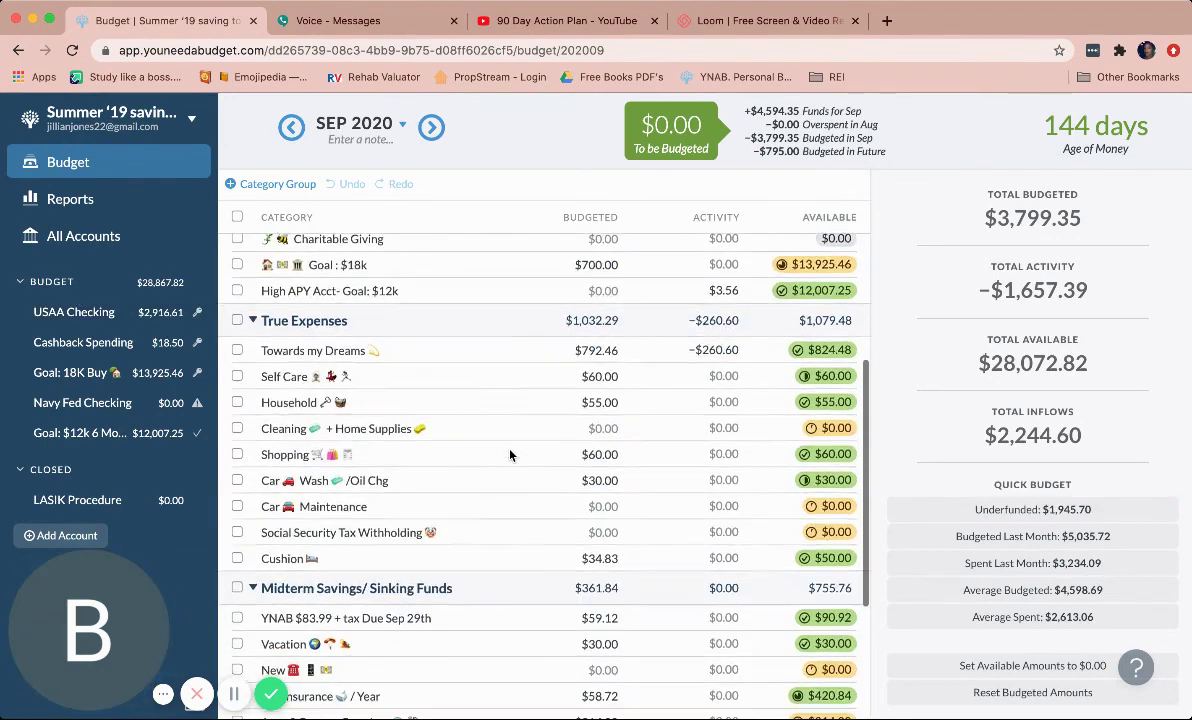
scroll(510, 455, "down", 3)
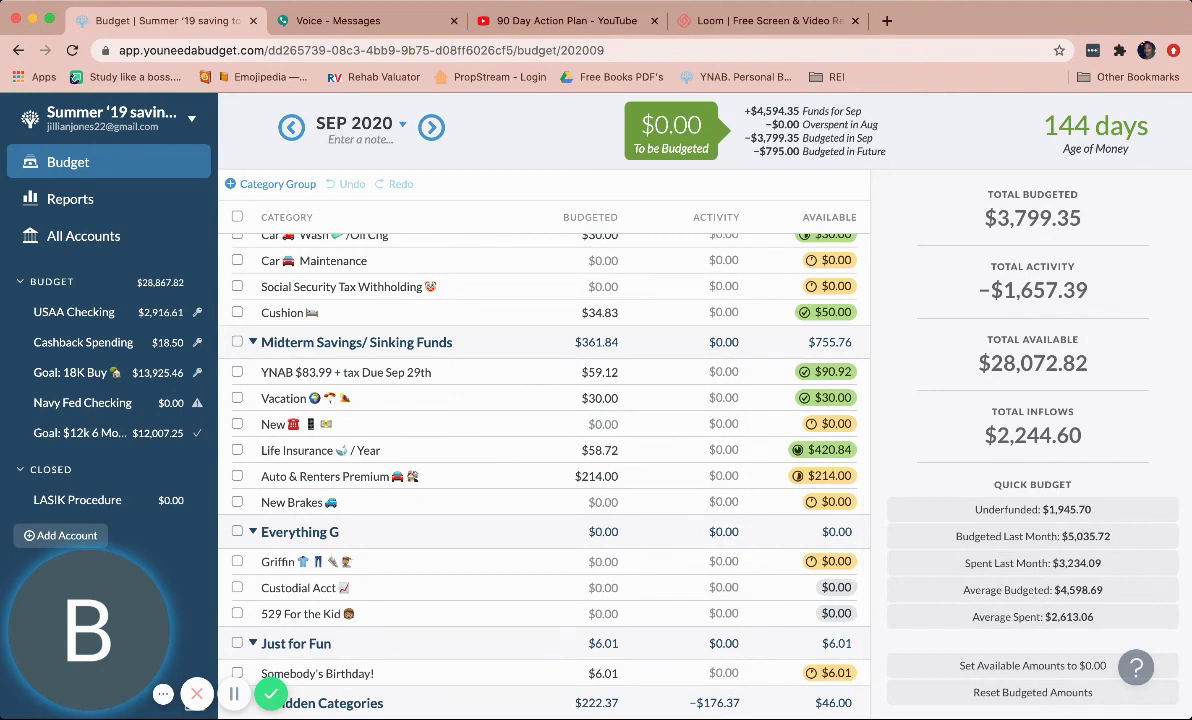